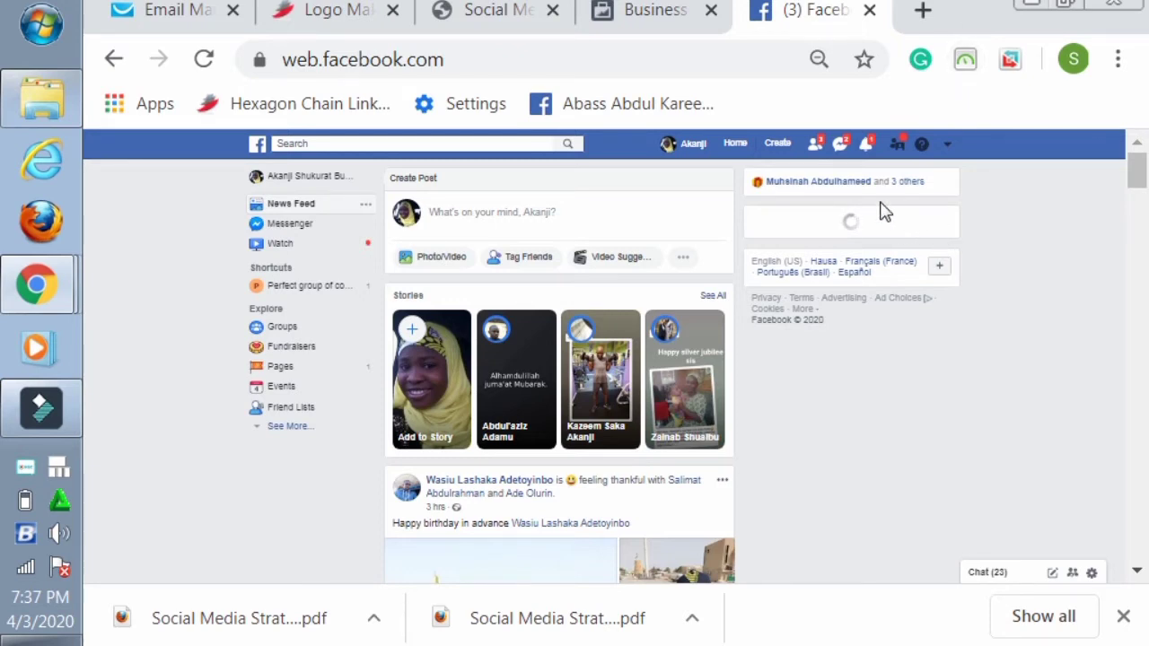
Step: Start creating a new Facebook Page in the Business or Brand category
left_click(780, 155)
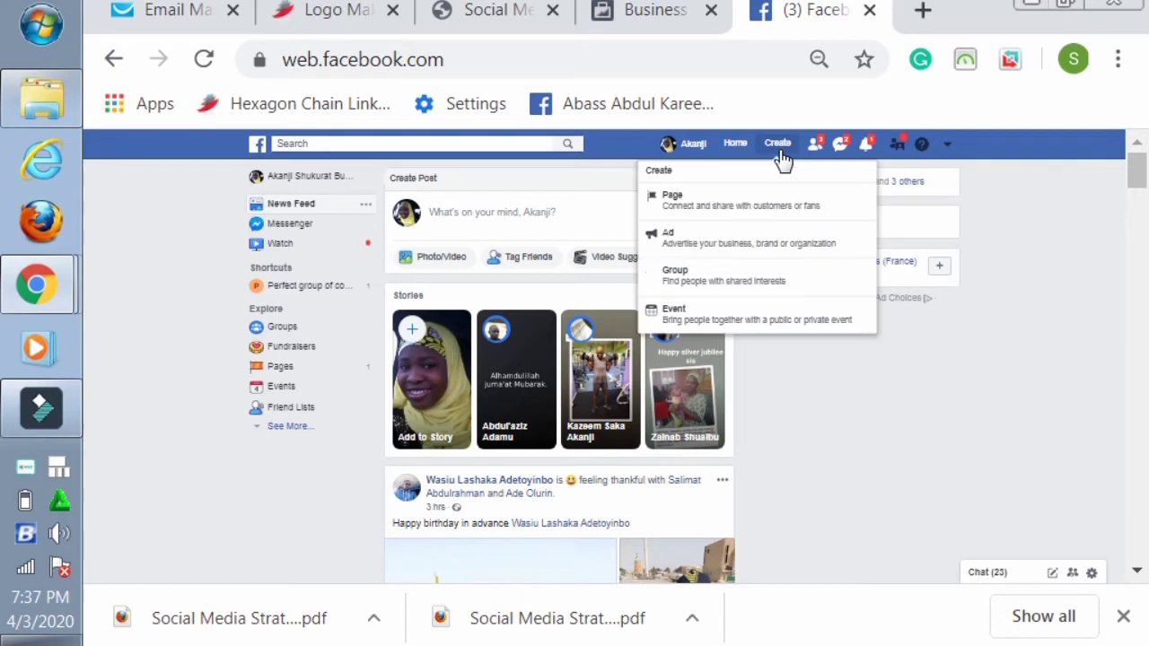
left_click(767, 215)
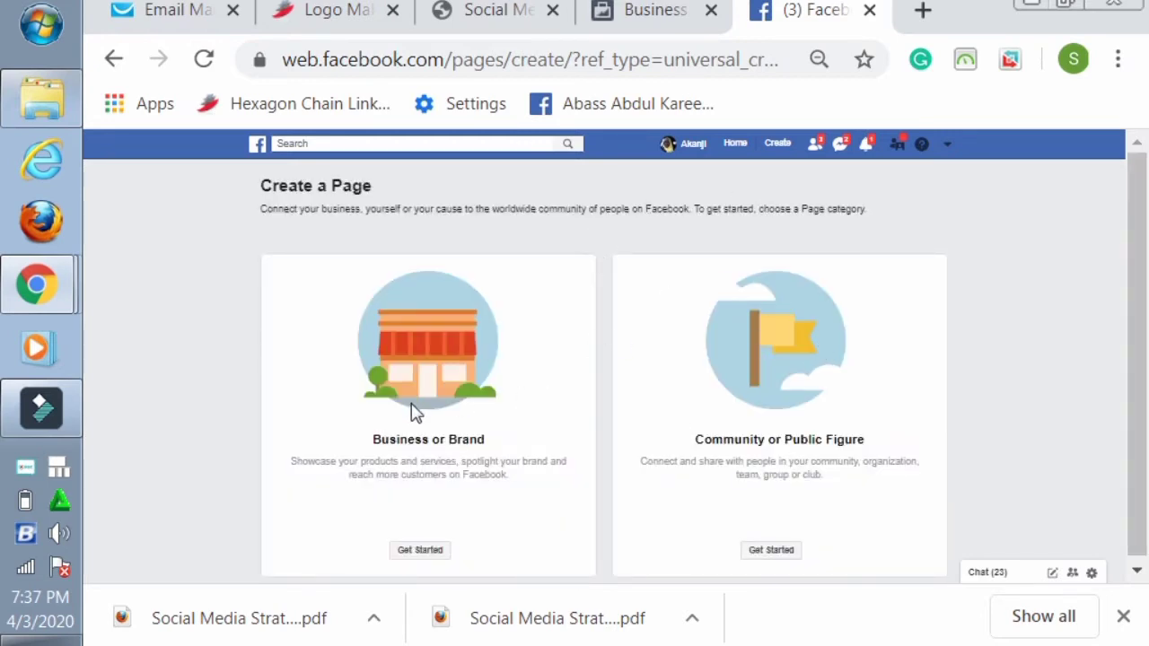
left_click(431, 553)
left_click(431, 559)
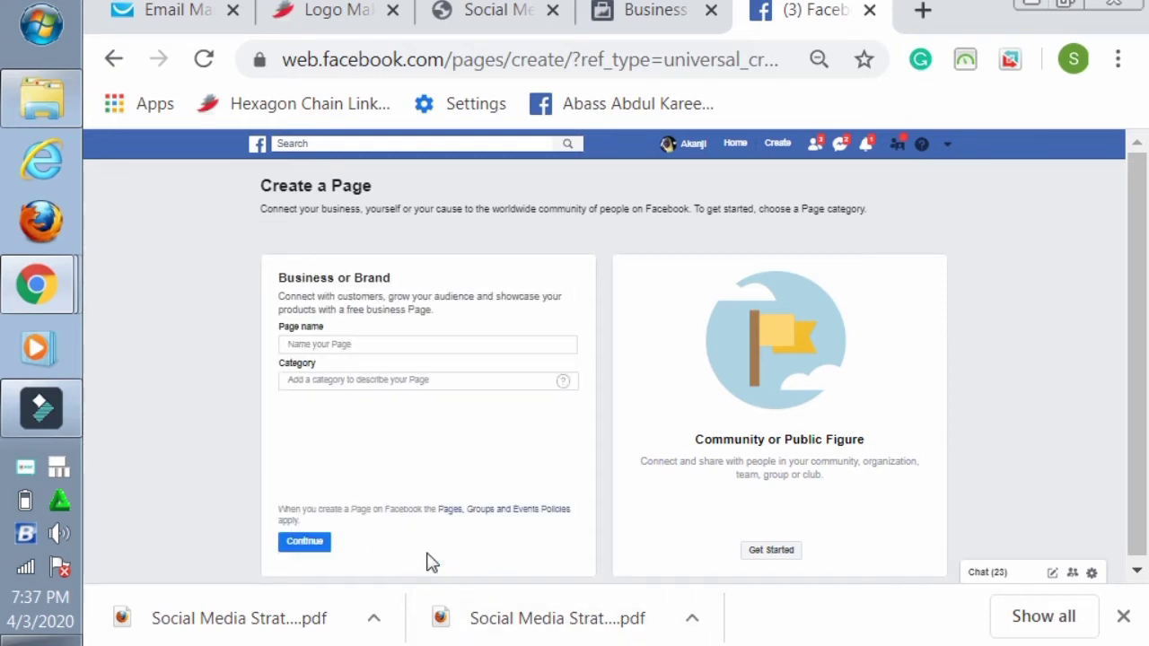
Step: Name the new business Page "IMANZA DIGITAL SOLUTION"
left_click(359, 345)
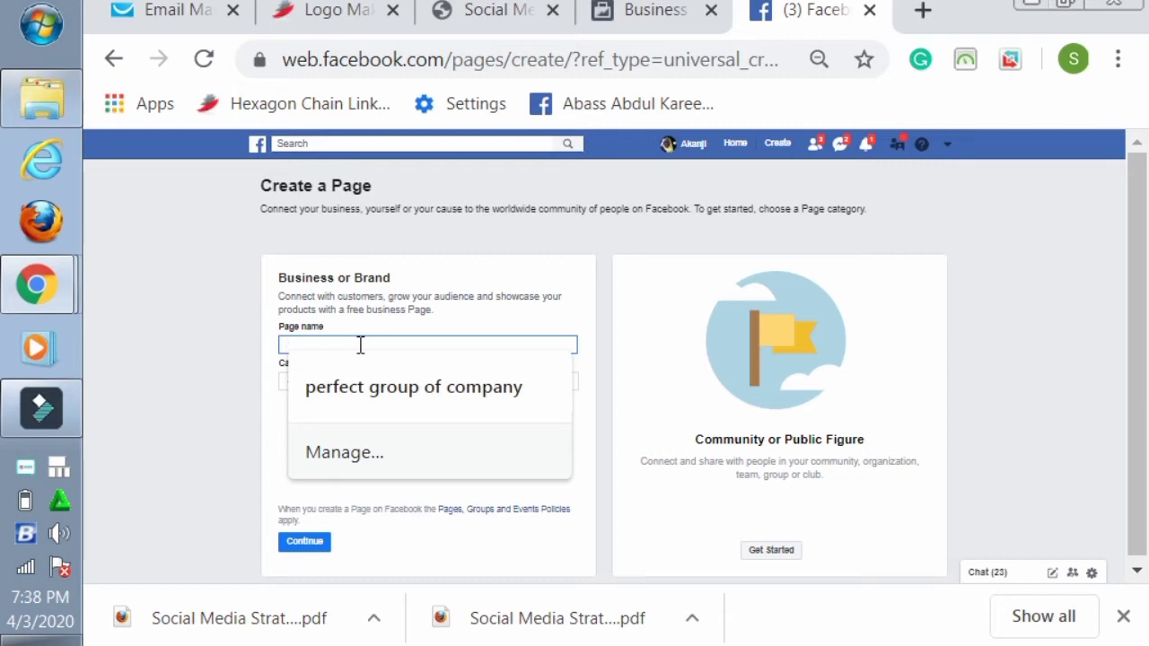
left_click(360, 344)
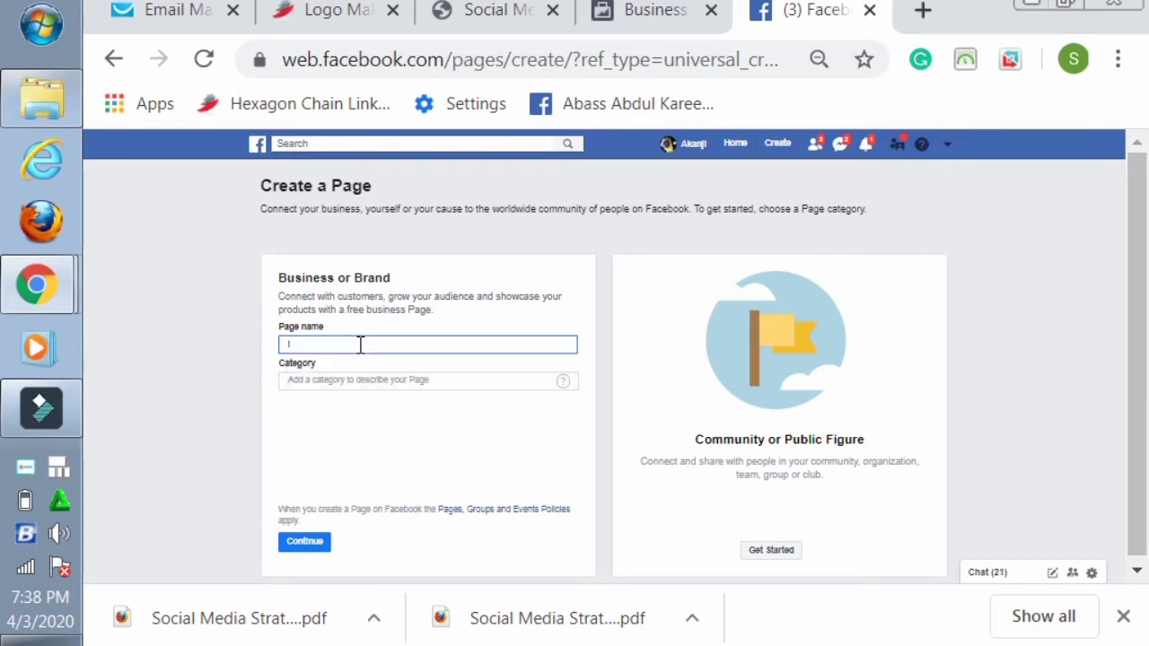
left_click(355, 345)
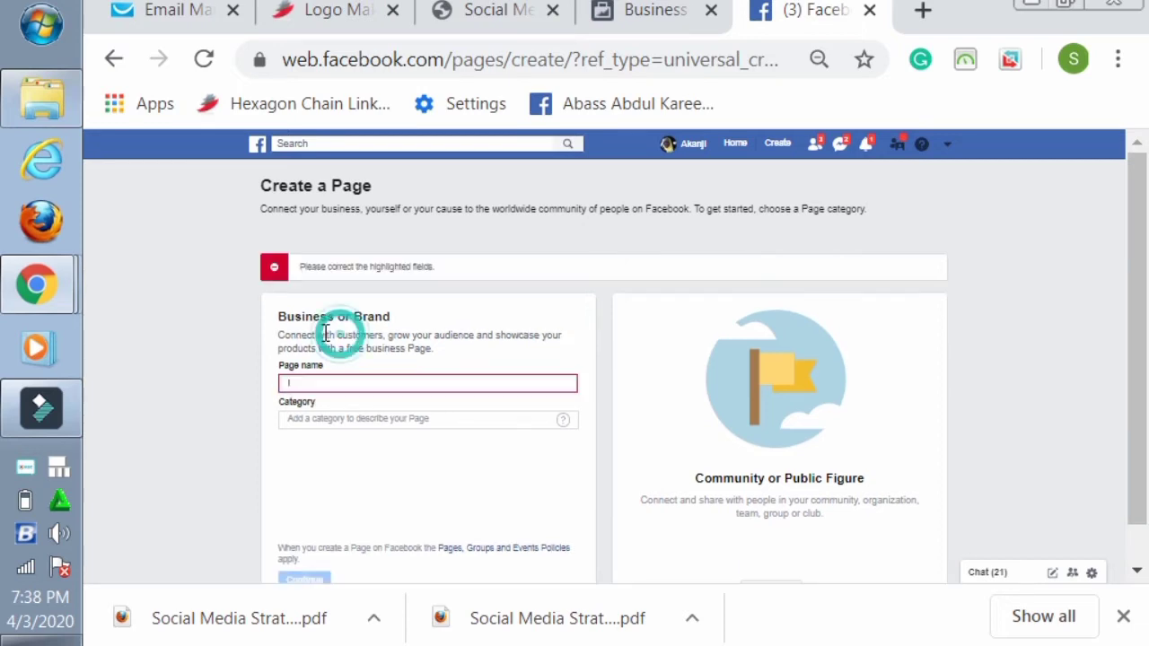
left_click(301, 381)
left_click(301, 382)
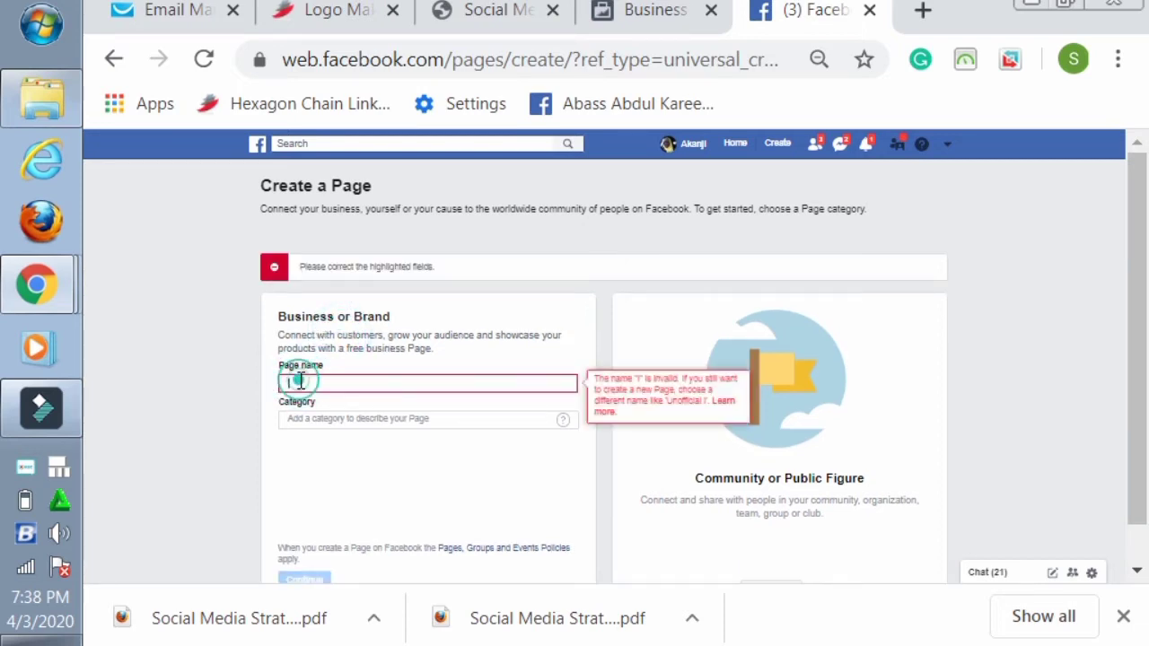
left_click(301, 382)
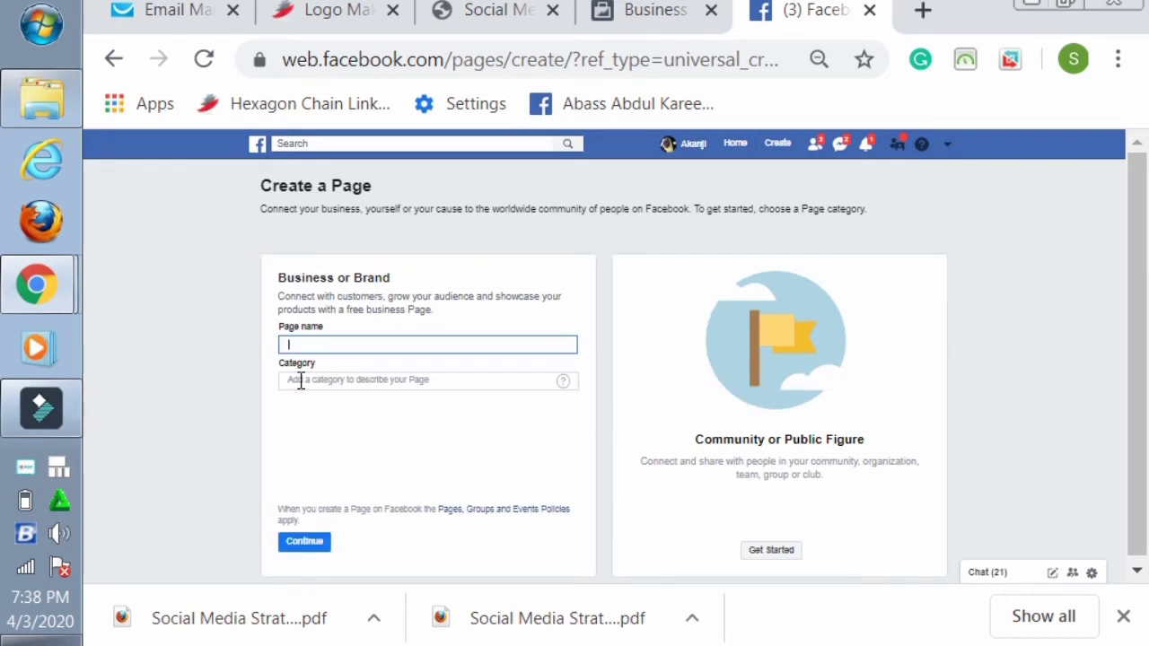
type("IN")
type("AN")
type("ZA")
type(" DIGIT")
type("A")
type("L")
type(" S")
type("OLU")
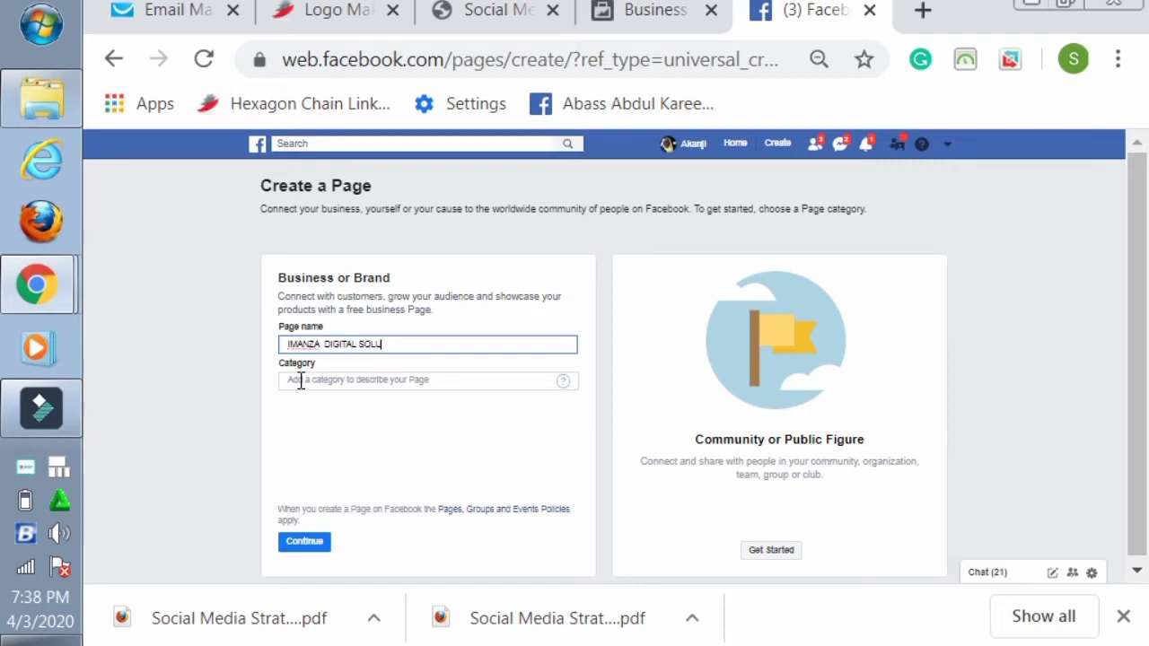
type("TION")
Step: Set the Page category to Local Service
left_click(362, 382)
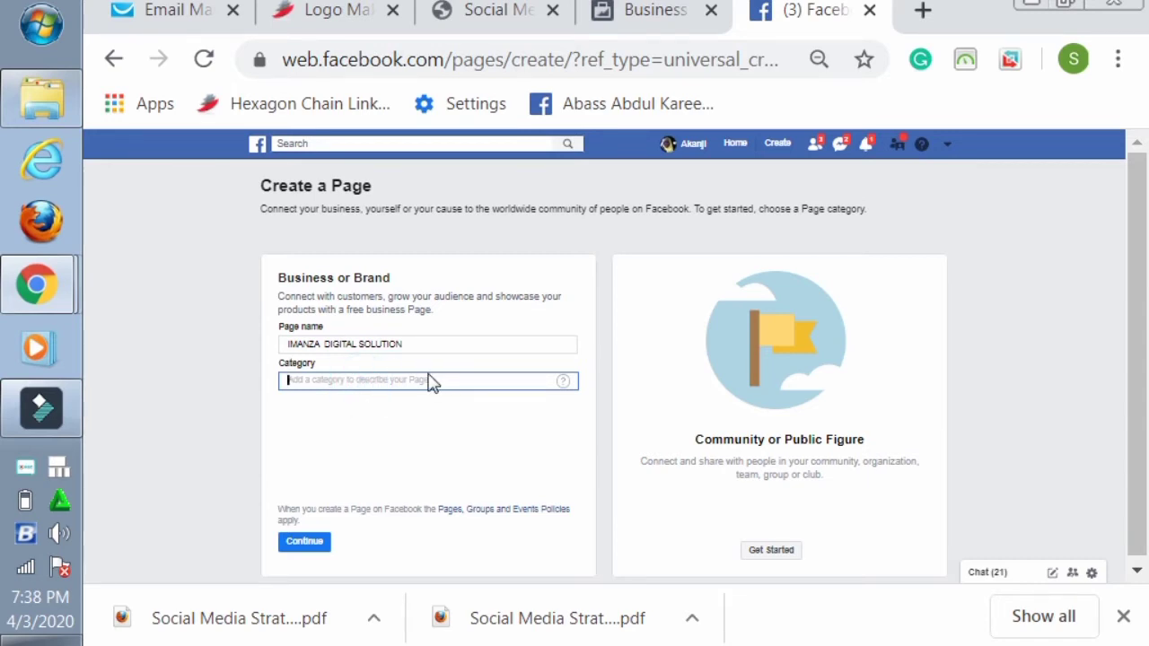
type("MA")
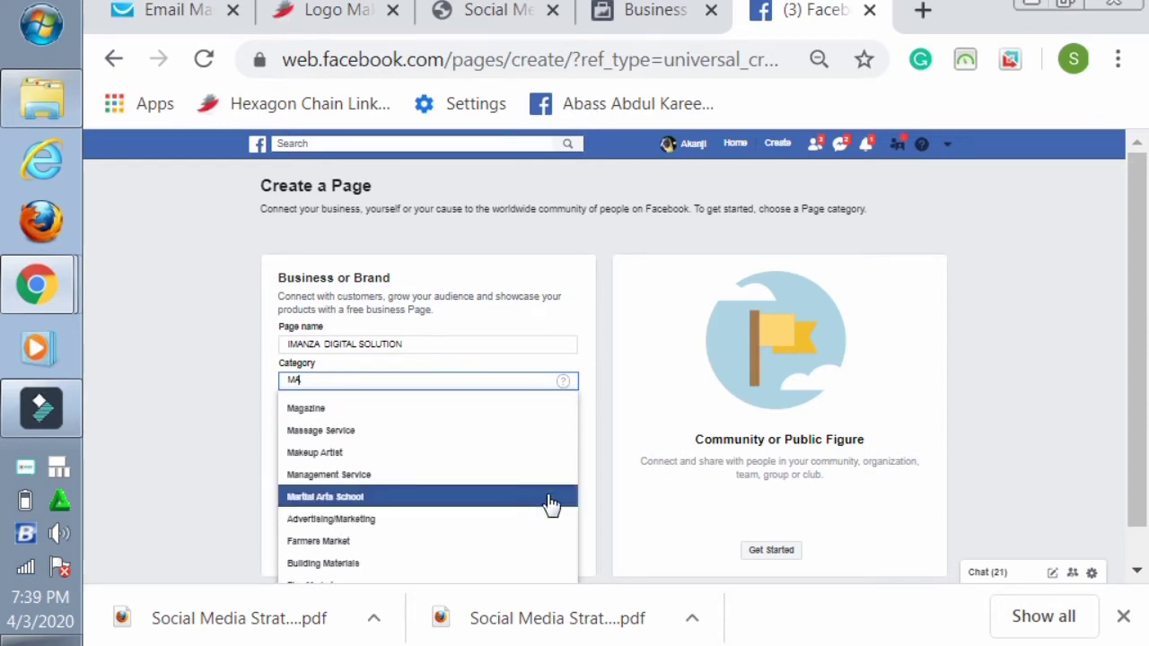
left_click(314, 380)
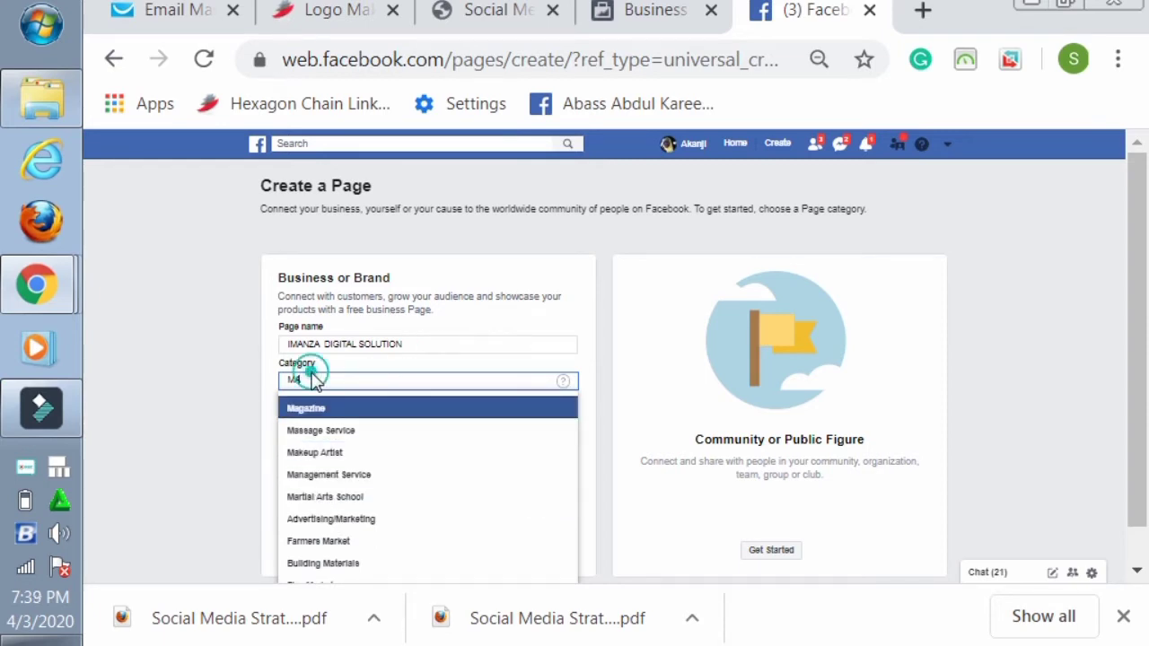
type("L")
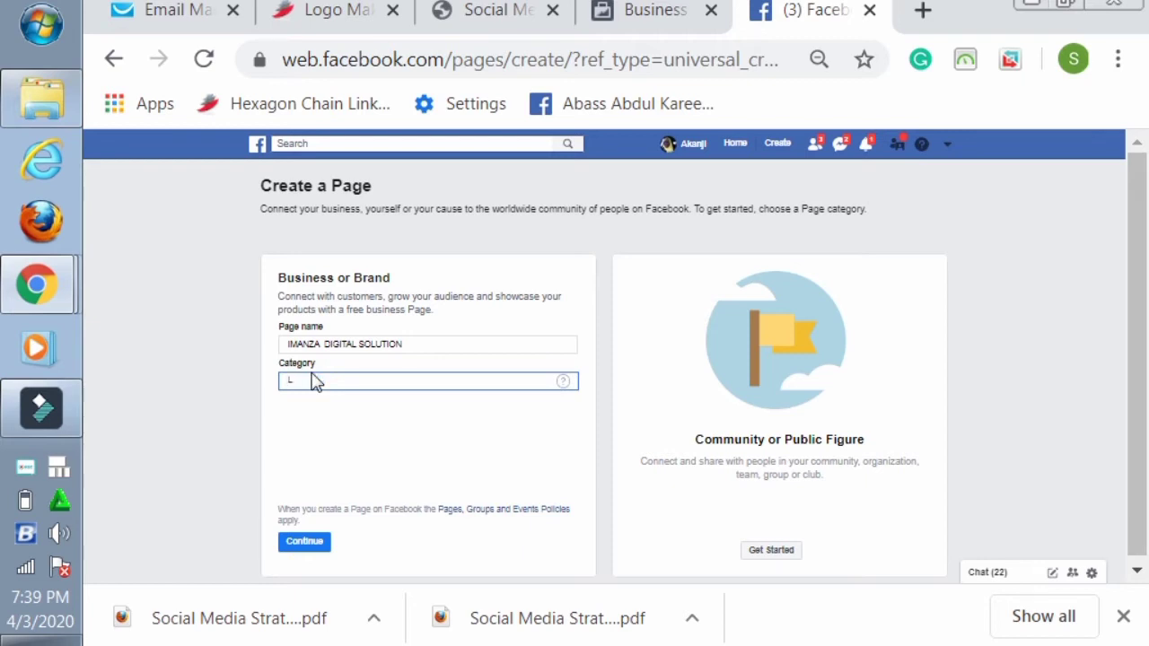
type("OCAL")
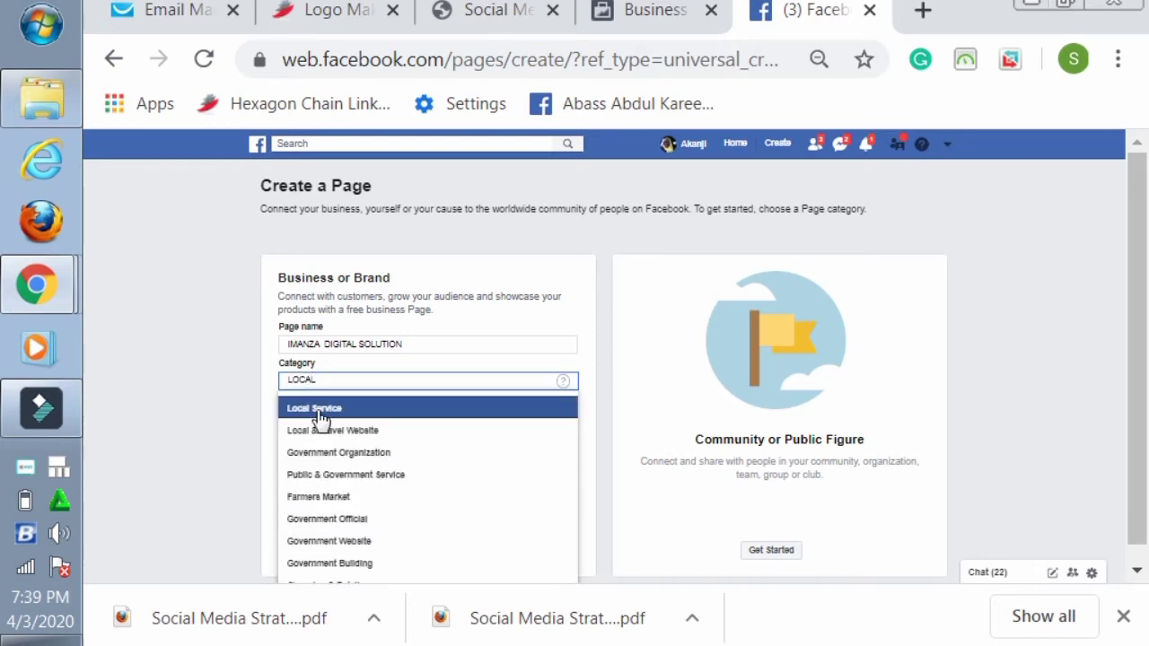
left_click(316, 411)
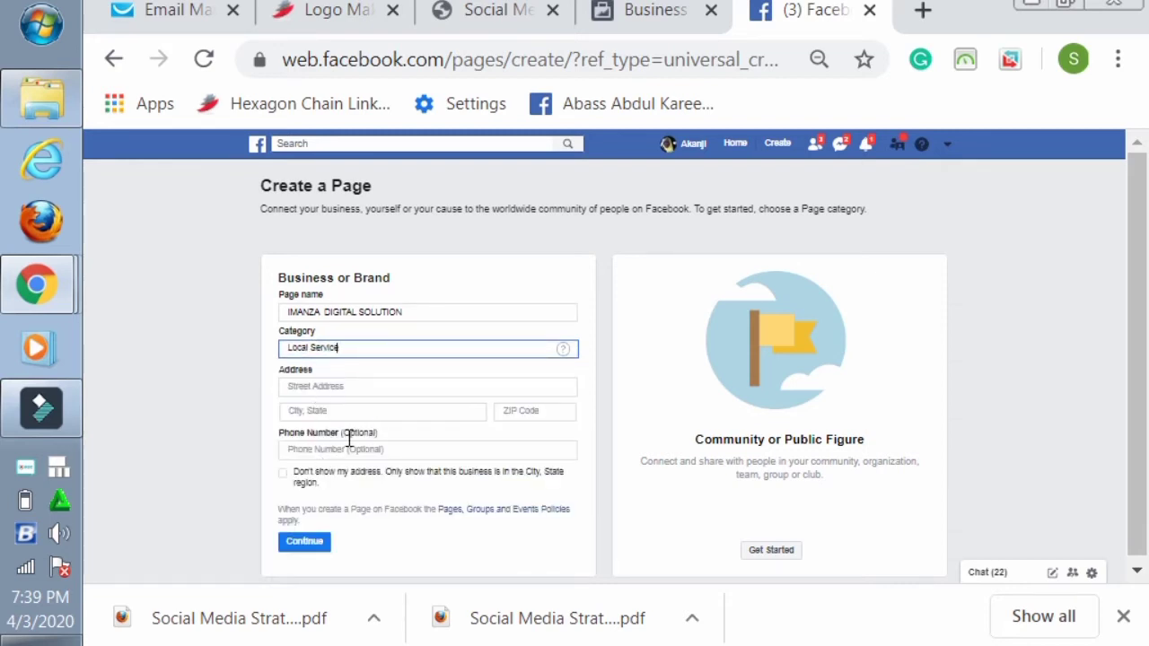
Step: Fill in the street address, ZIP code and phone number from the saved address entry and try to continue
left_click(341, 387)
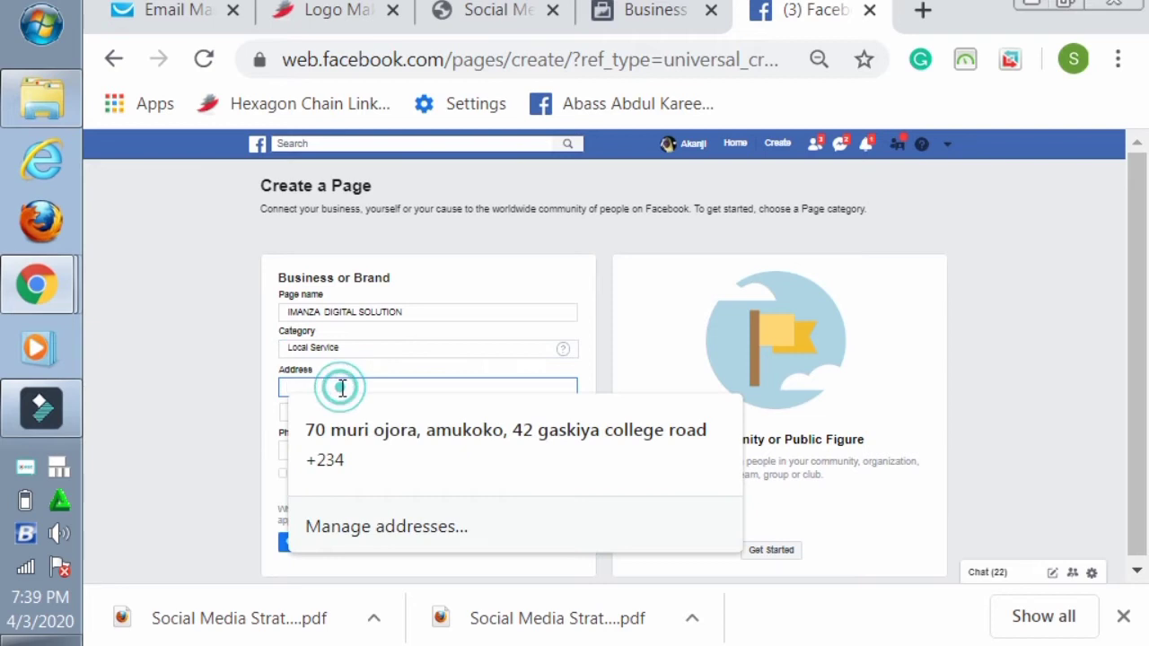
left_click(366, 432)
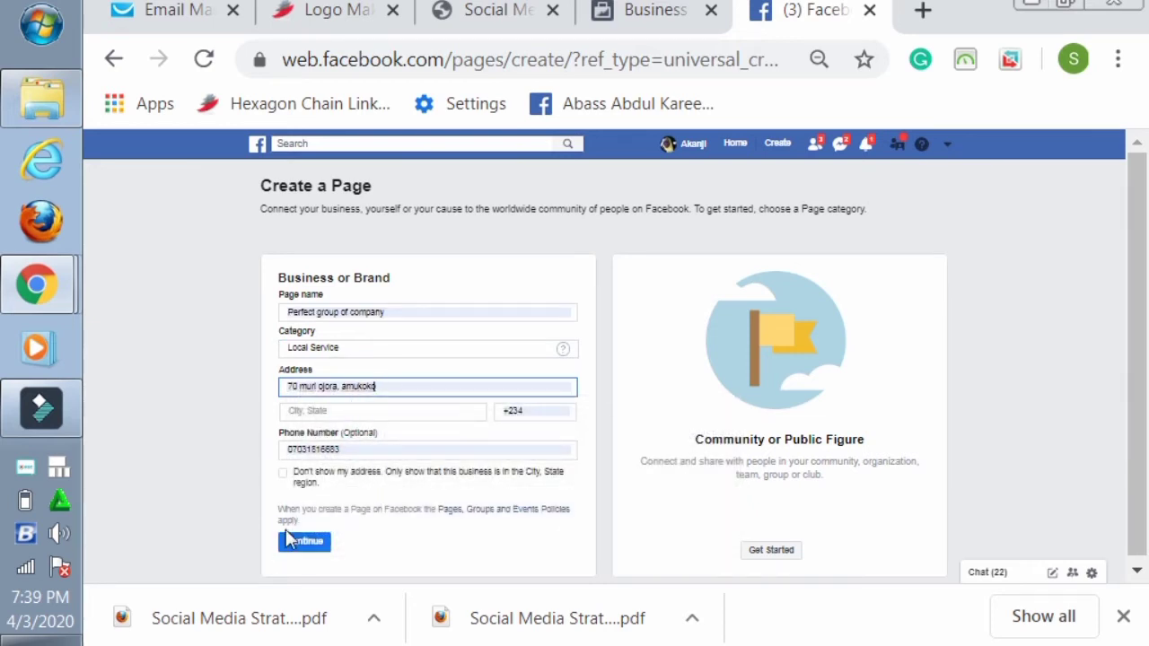
left_click(284, 481)
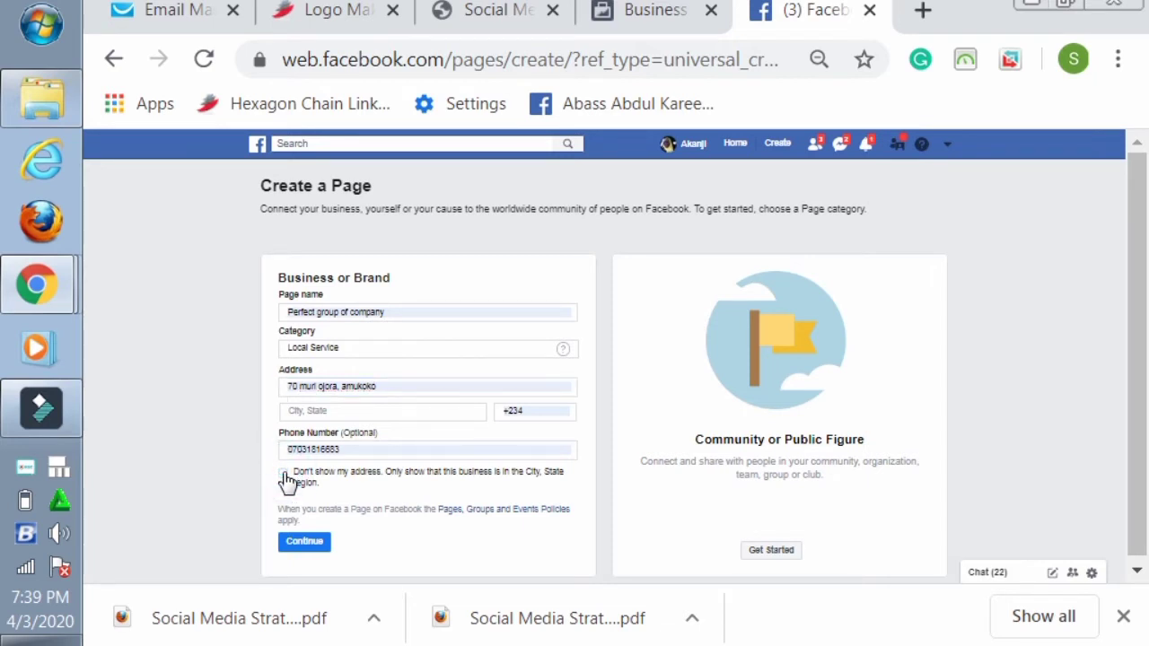
left_click(304, 541)
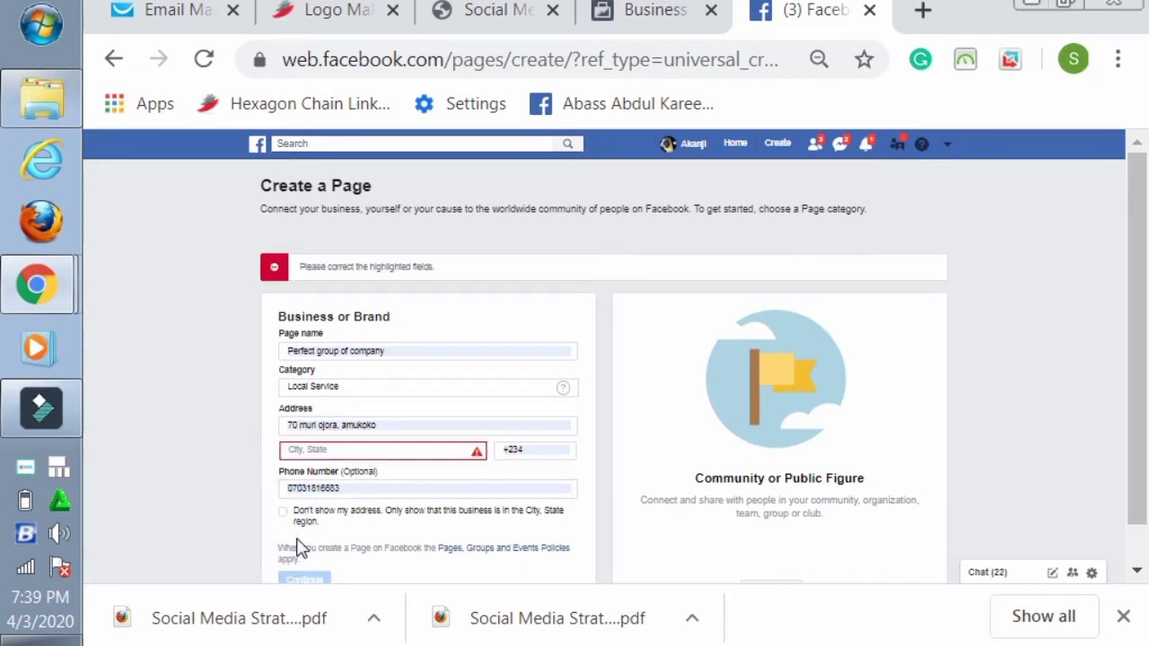
Step: Set the Page's city to Lagos, Nigeria and submit the business details
left_click(330, 453)
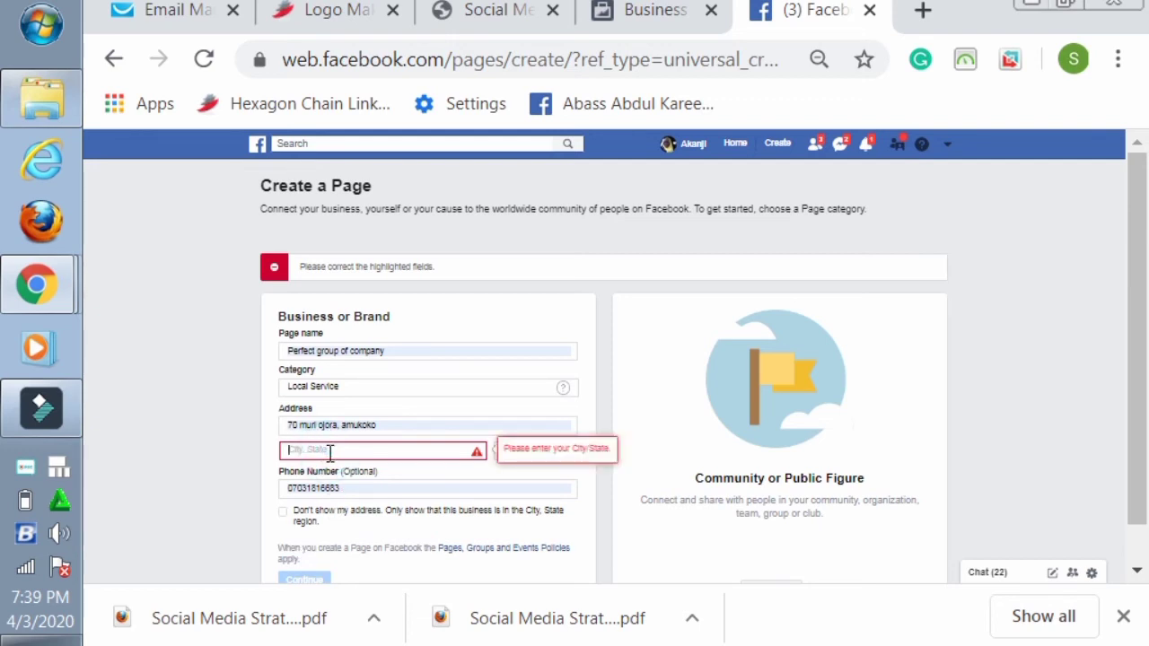
type("LAGO")
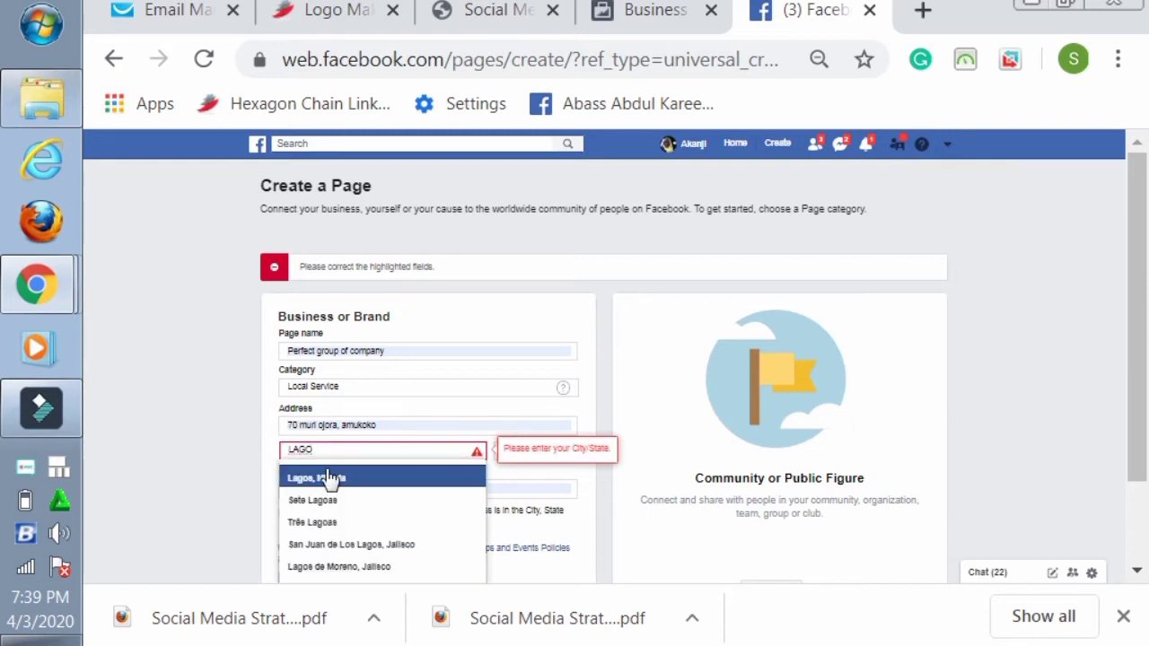
left_click(330, 481)
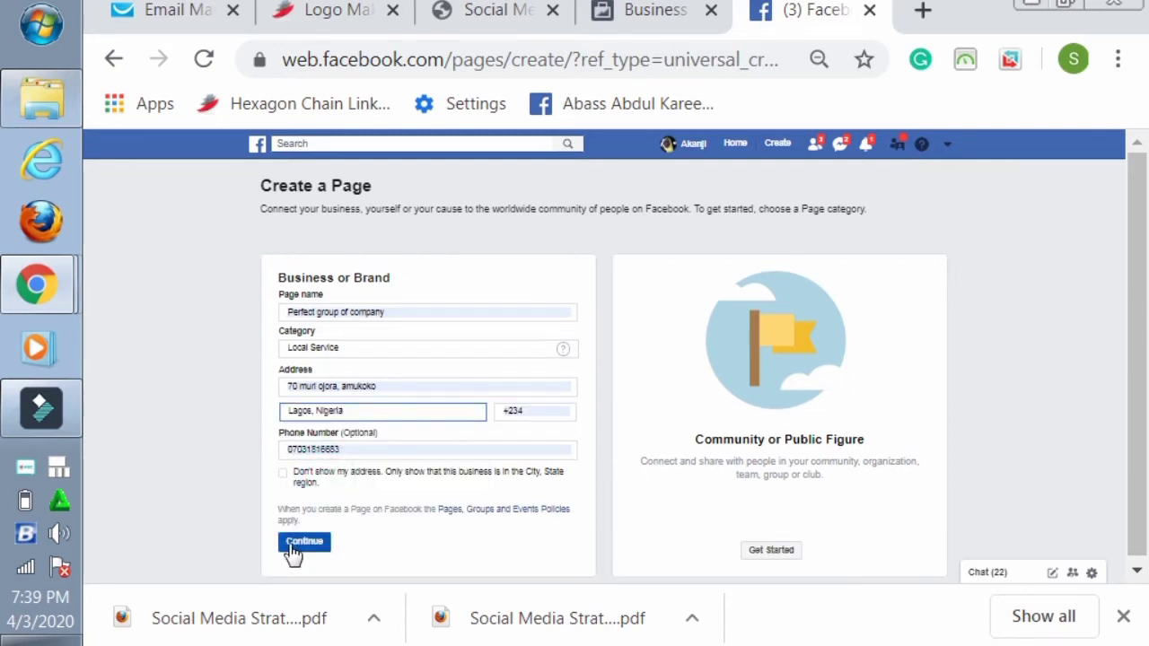
left_click(293, 549)
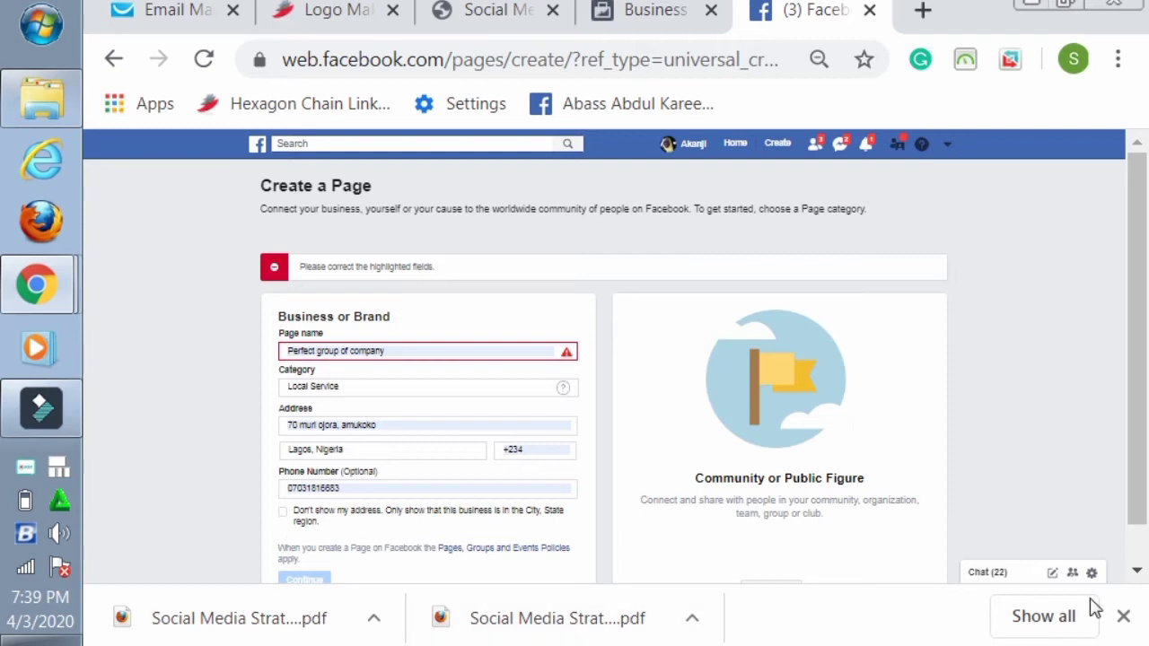
Step: Change the Page name to "Perfect T" and continue with the Page creation
left_click(1136, 575)
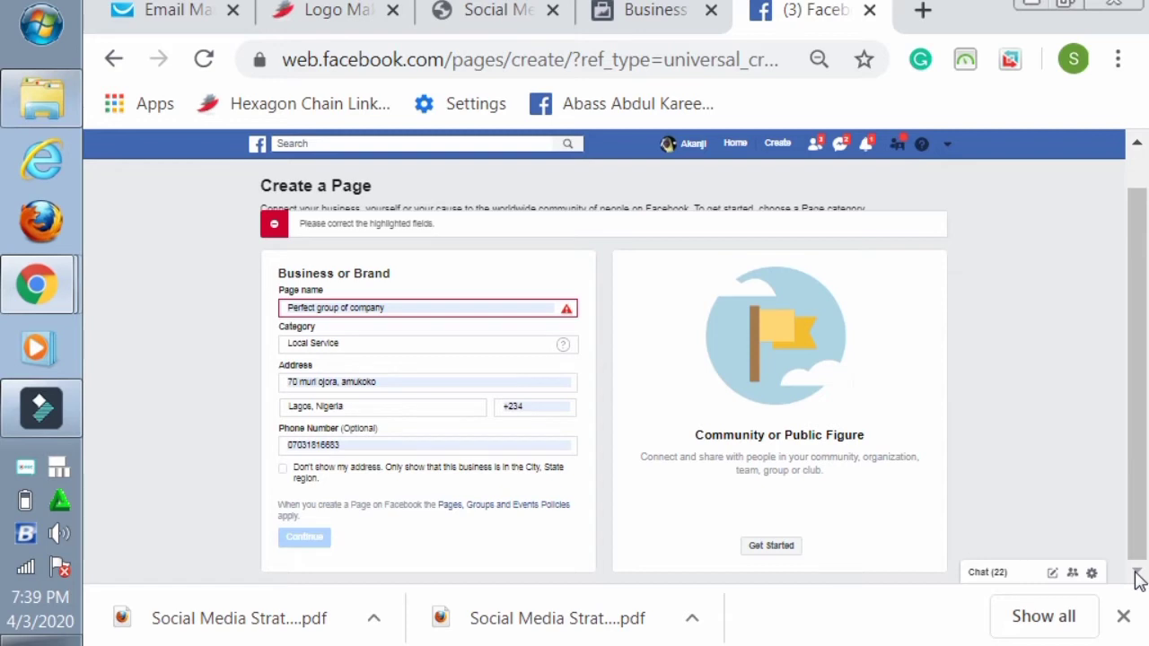
left_click(1136, 575)
mouse_move(475, 306)
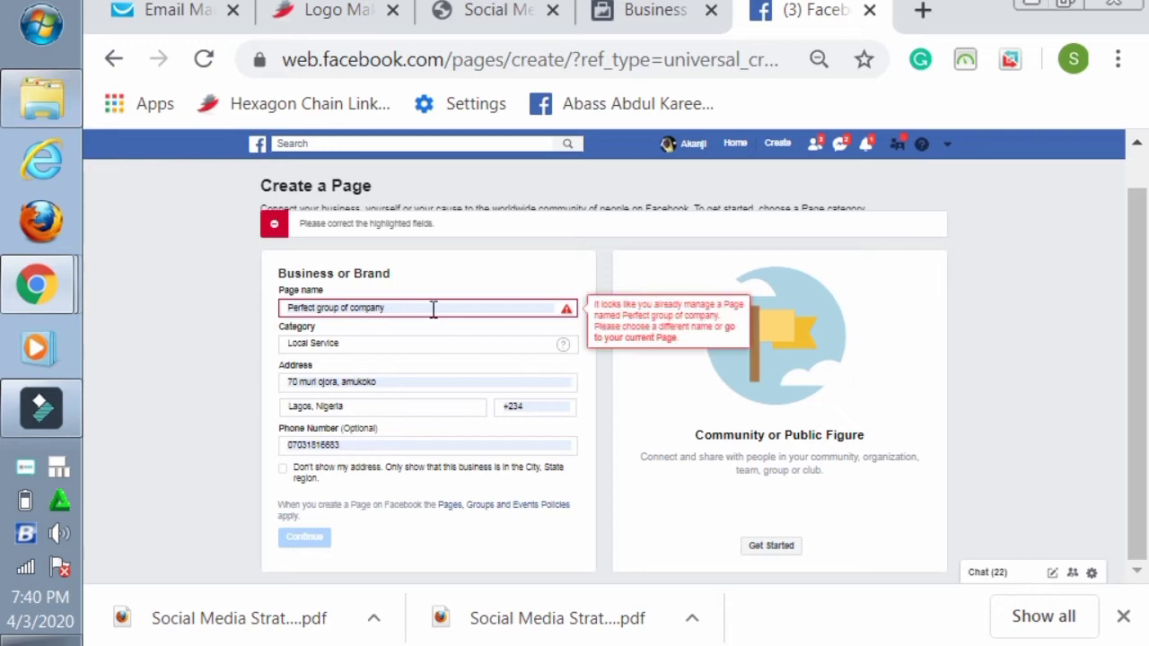
left_click(434, 309)
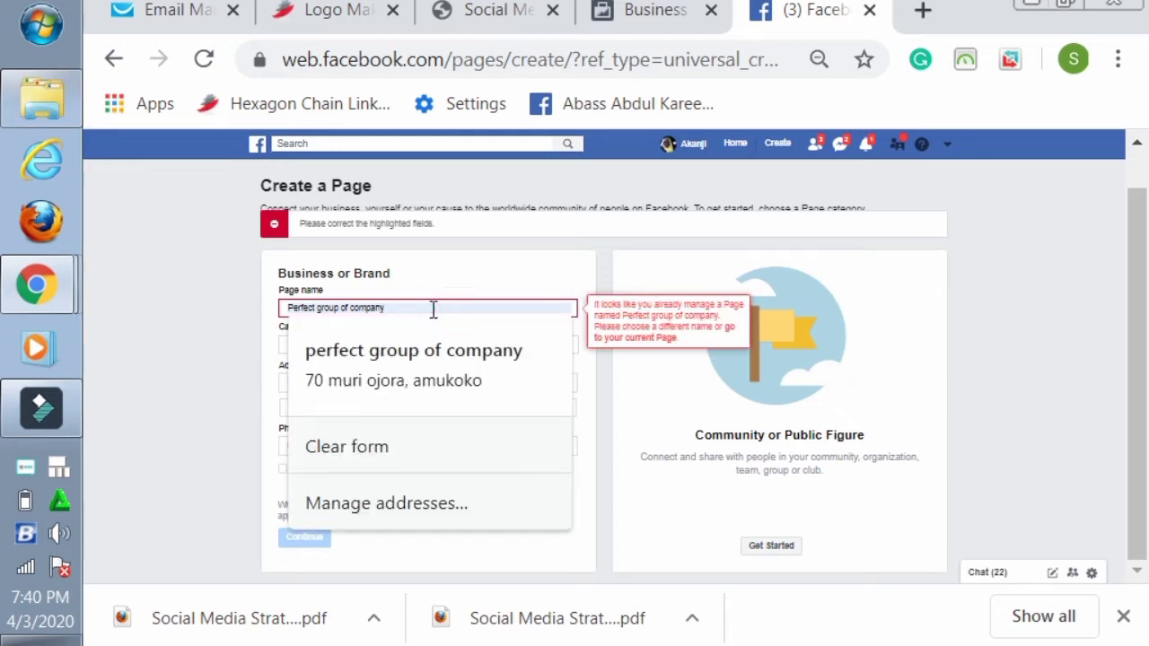
key("BackSpace")
key("BackSpace")
key("BackSpace")
key("BackSpace")
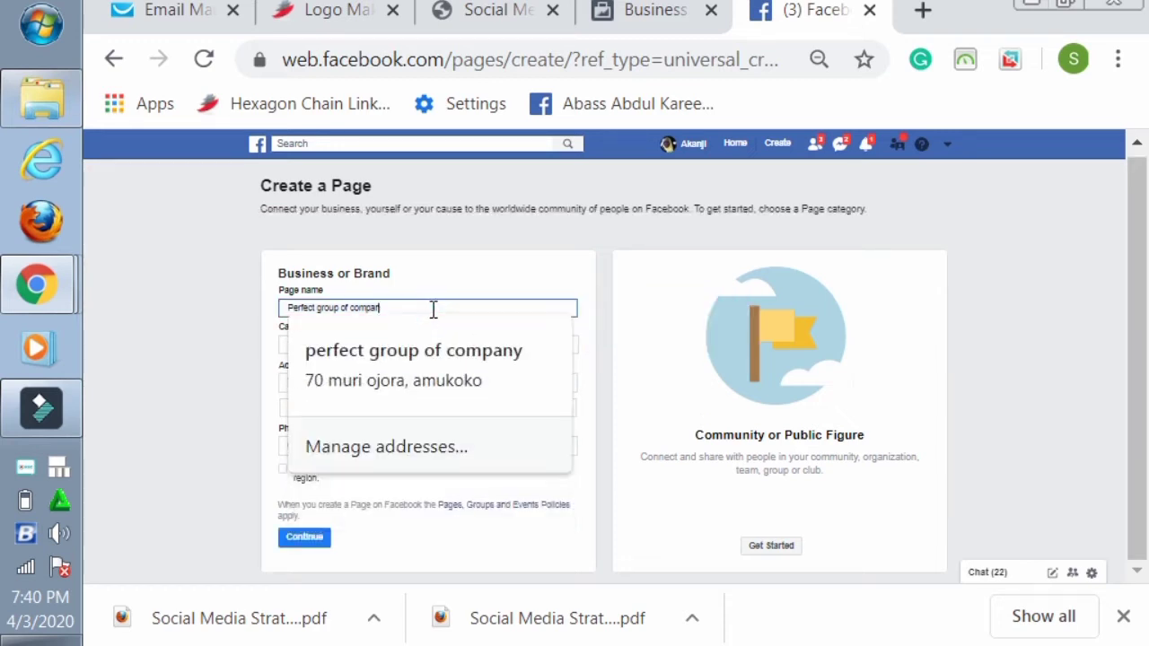
key("BackSpace")
key("BackSpace")
key("BackSpace")
key("BackSpace")
type("T")
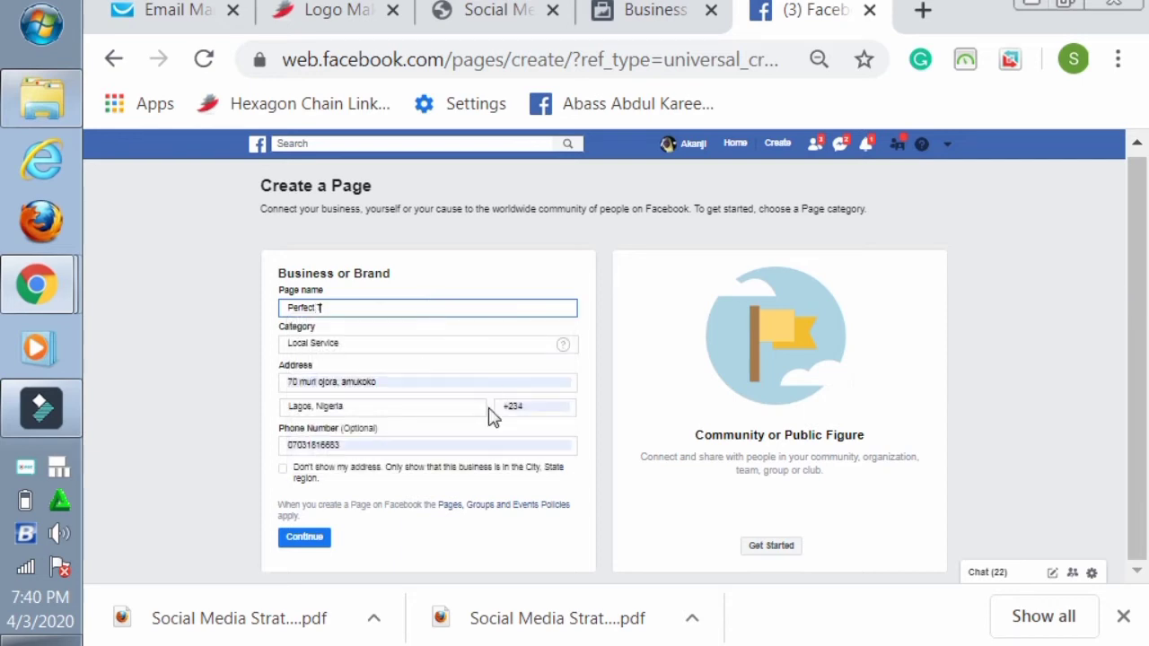
left_click(305, 537)
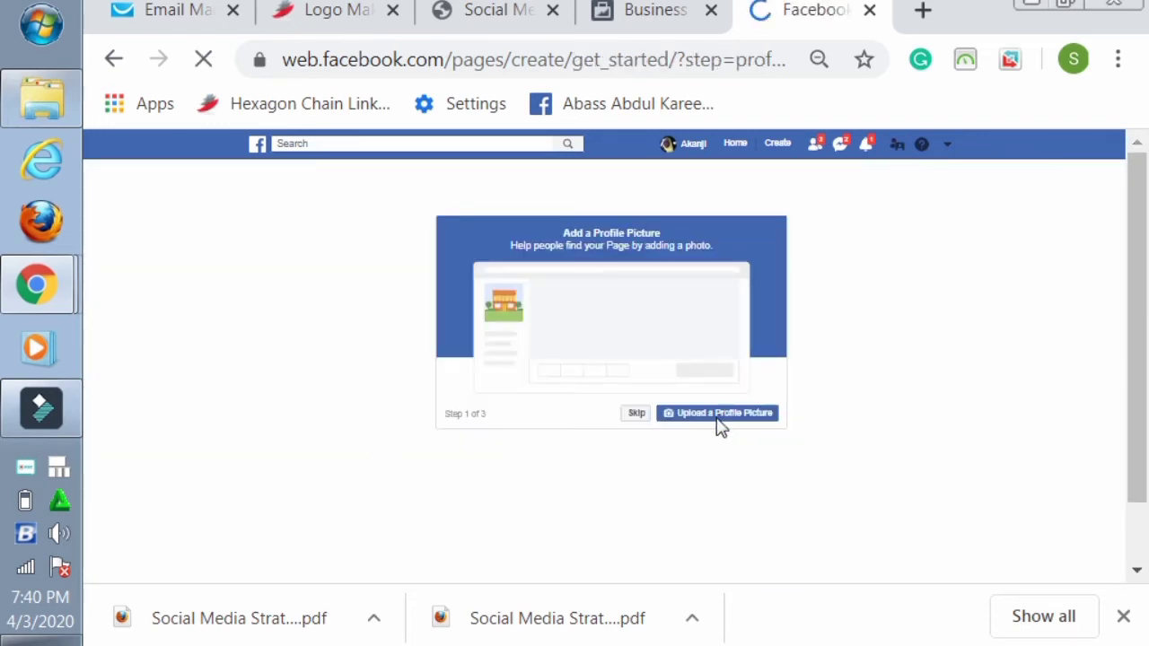
Step: Skip the profile picture and cover photo and finish the remaining setup to reach the new Page
left_click(634, 417)
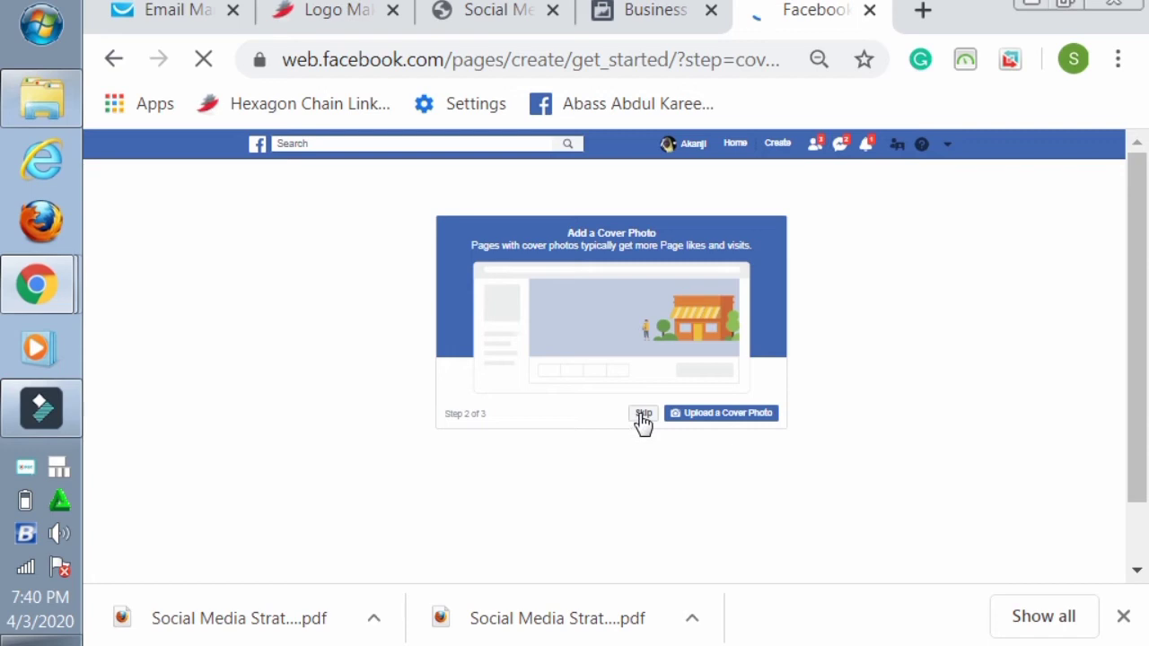
left_click(640, 414)
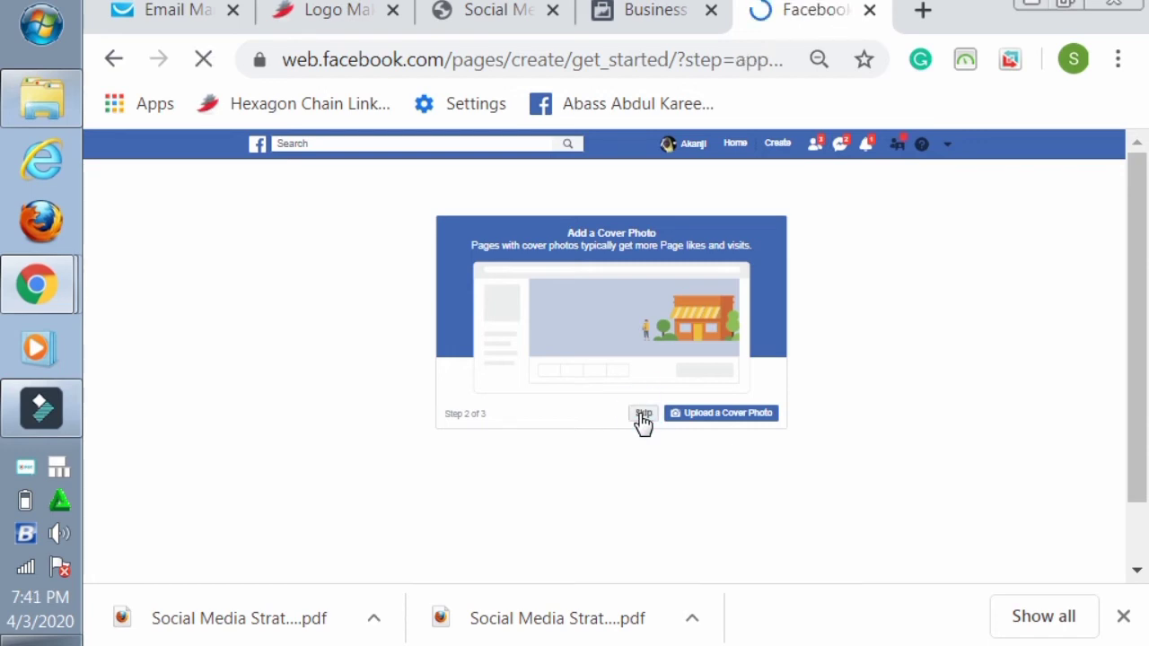
left_click(664, 416)
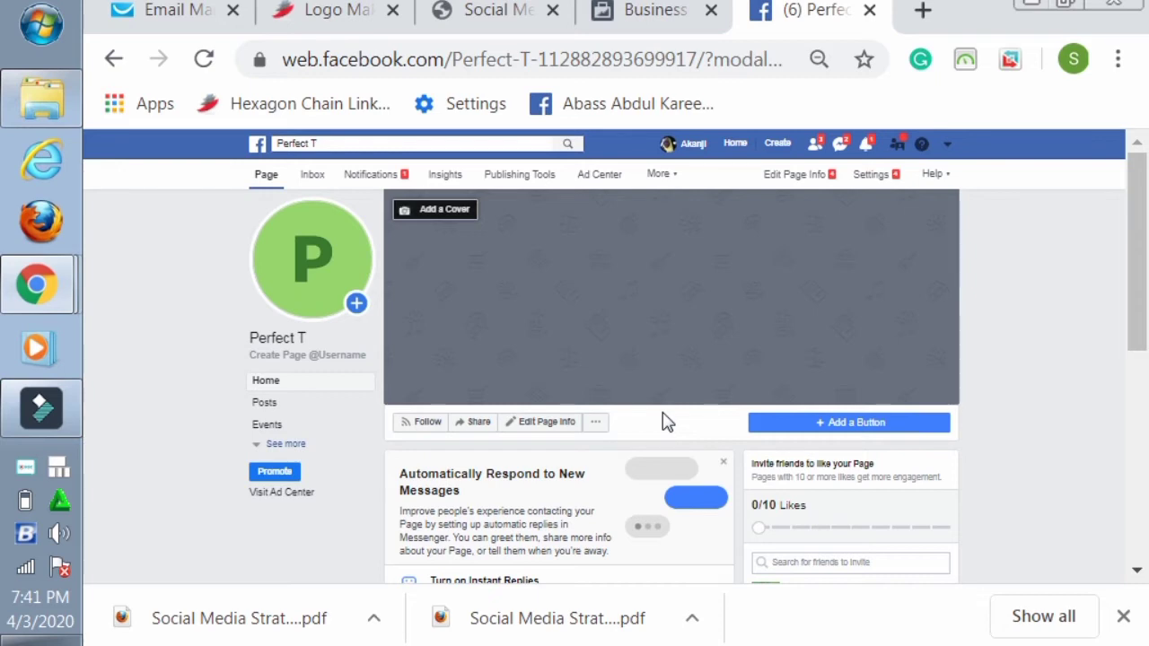
Step: Start adding a call-to-action button to the Page and choose Send Message from the contact options
mouse_move(311, 262)
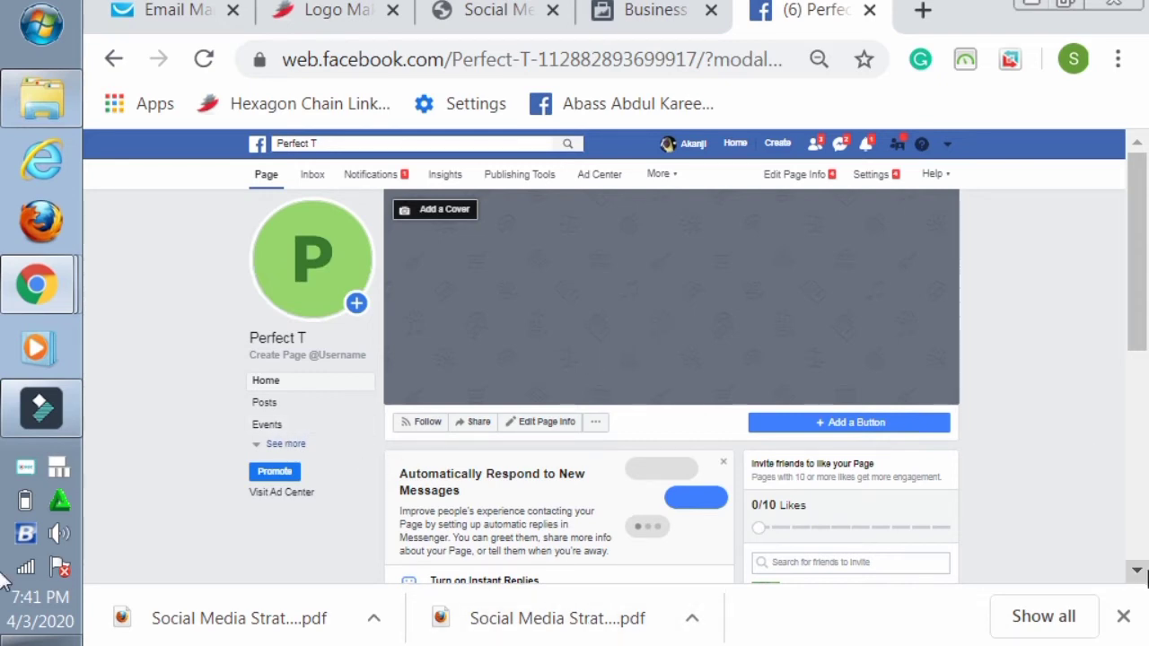
left_click(873, 432)
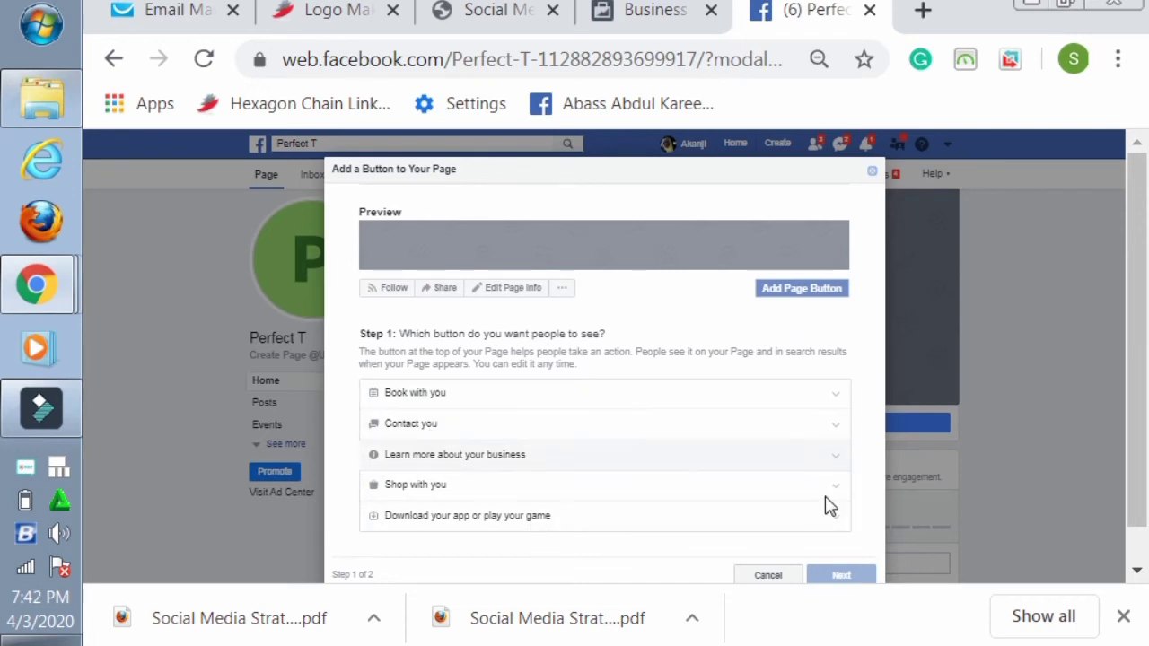
left_click(1137, 571)
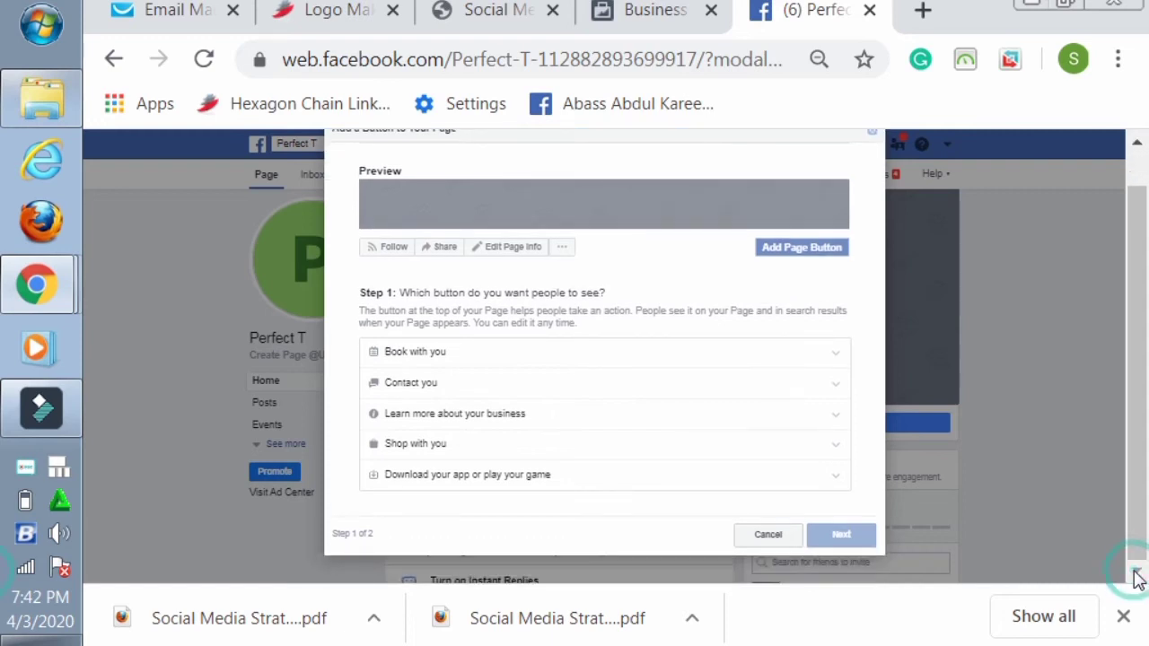
left_click(477, 394)
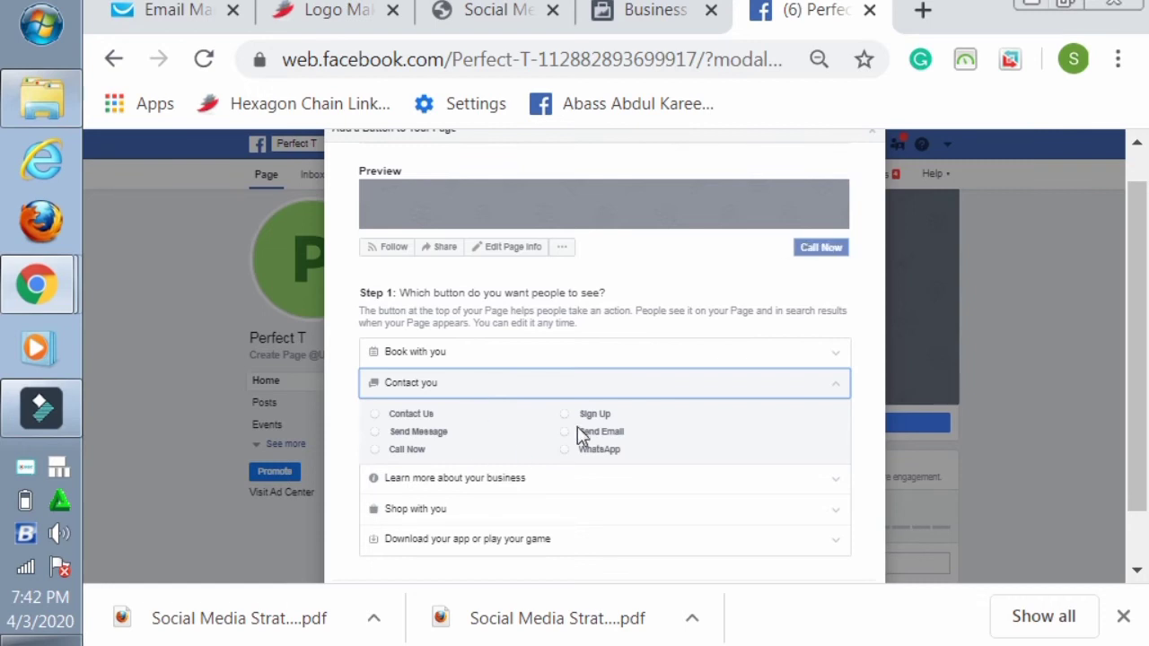
left_click(376, 434)
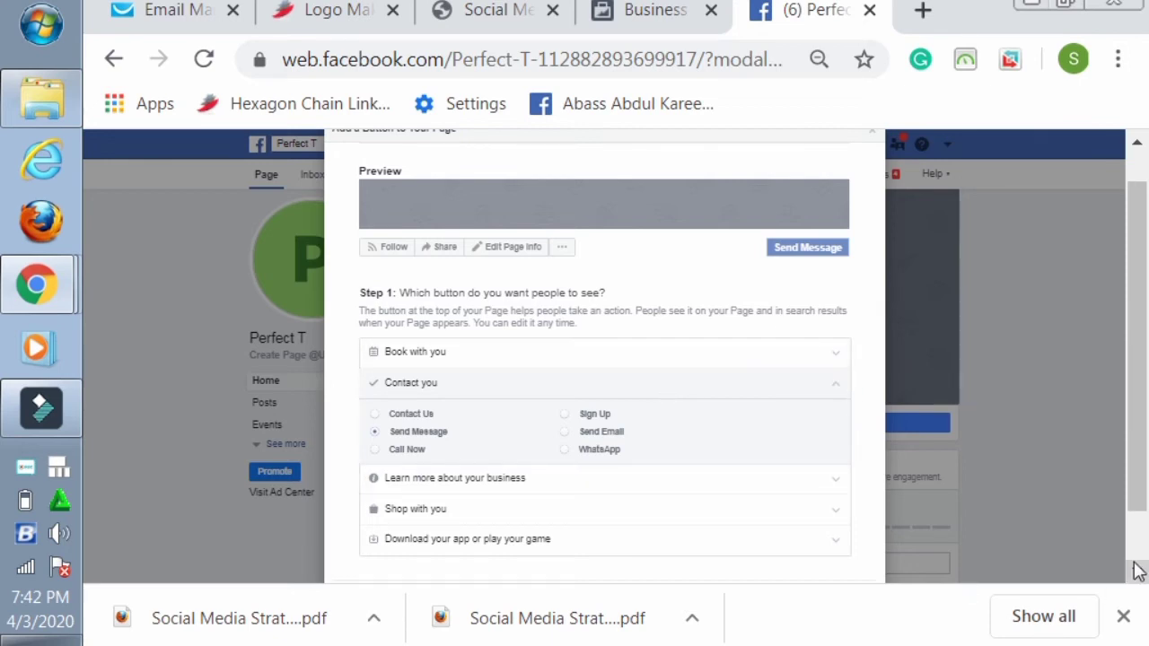
scroll(1139, 571, "down", 2)
left_click(861, 535)
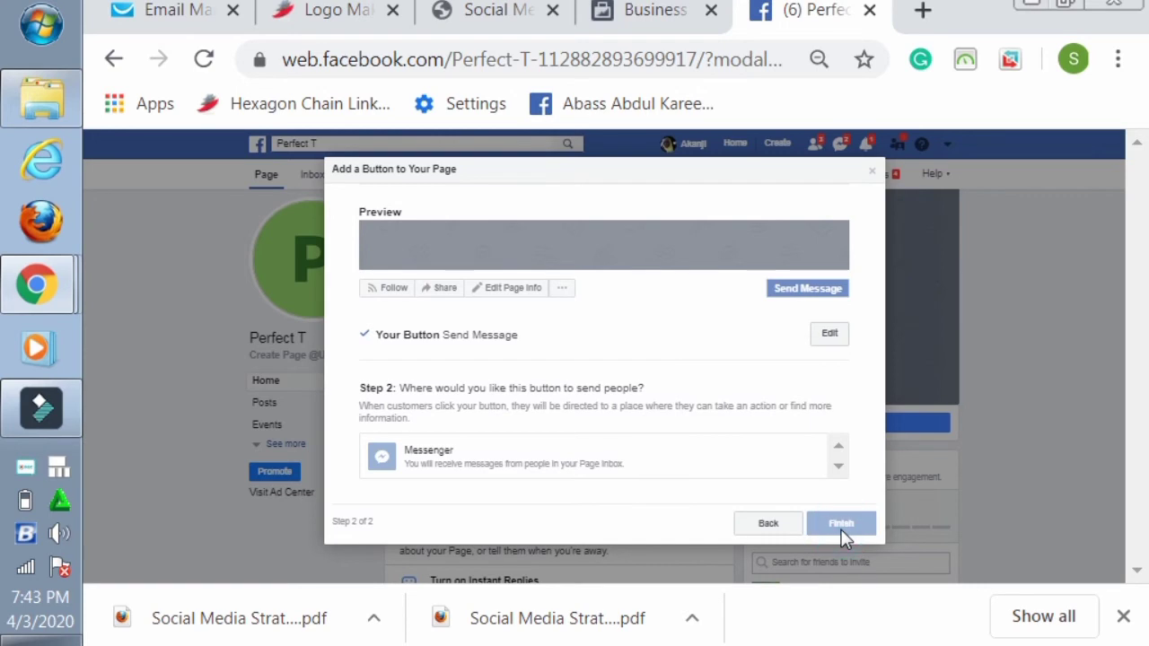
Step: Direct the Send Message button to Messenger and finish adding it to the Page
left_click(706, 464)
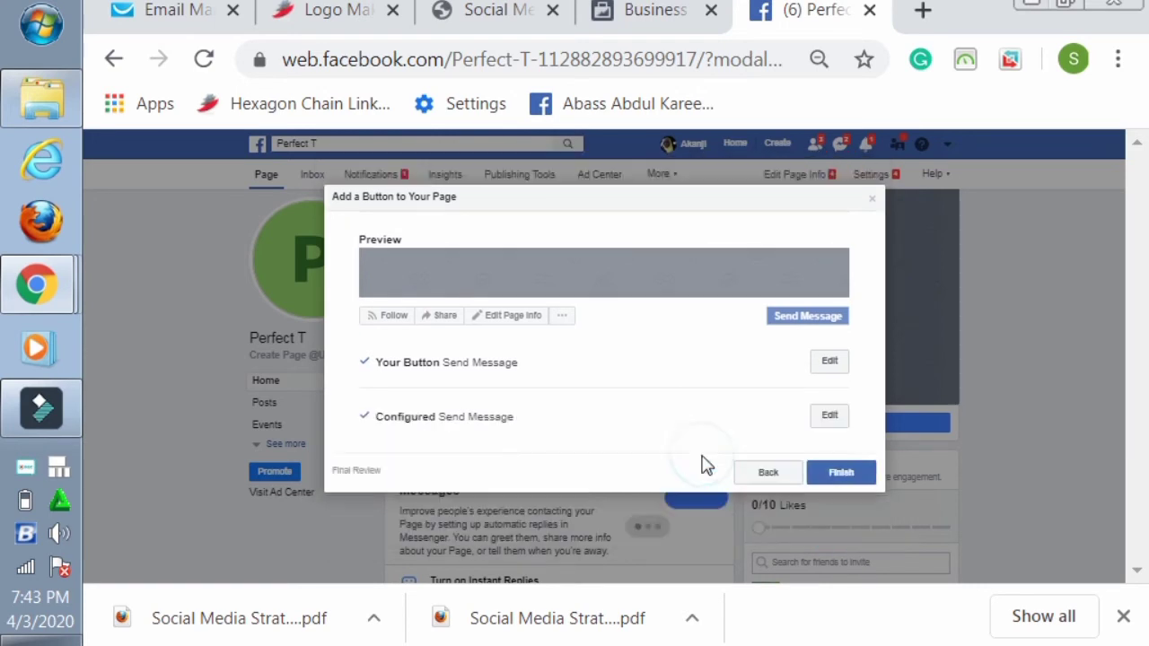
left_click(835, 479)
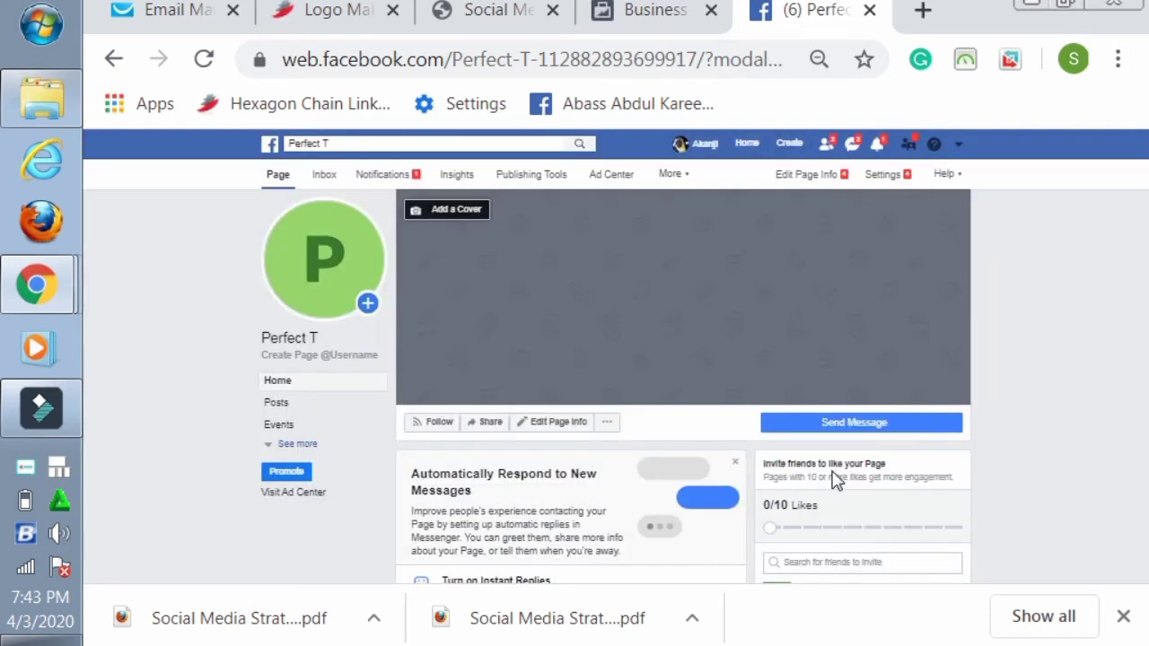
mouse_move(849, 435)
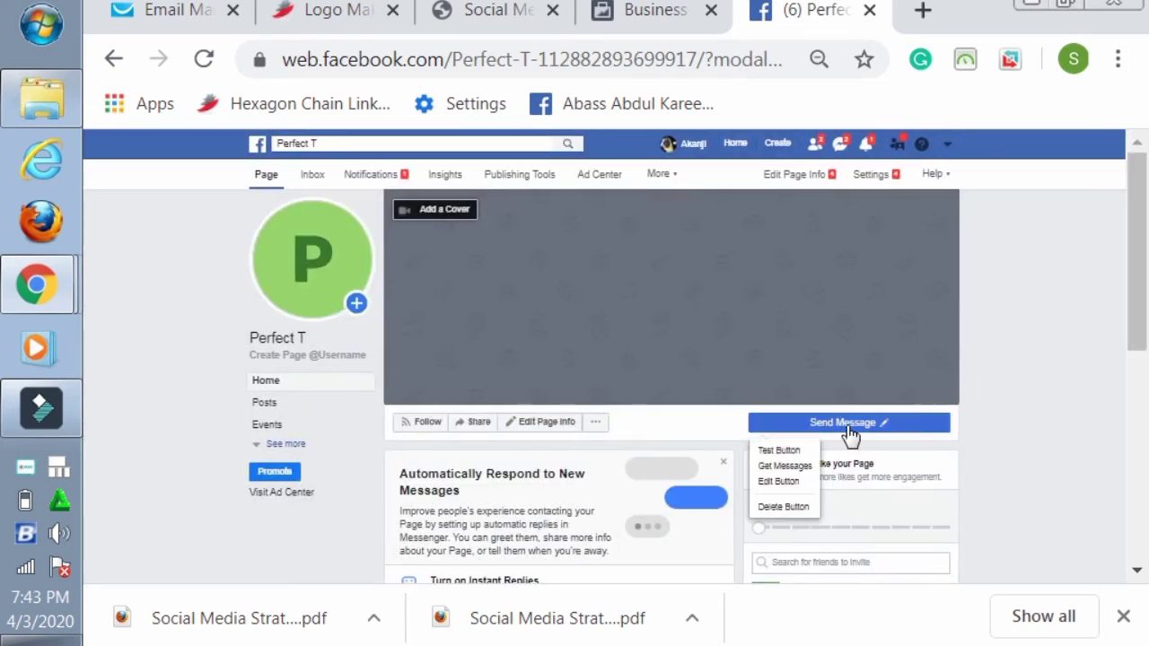
Step: Open the Page info for editing and examine its description, category, contact and address fields
left_click(1137, 579)
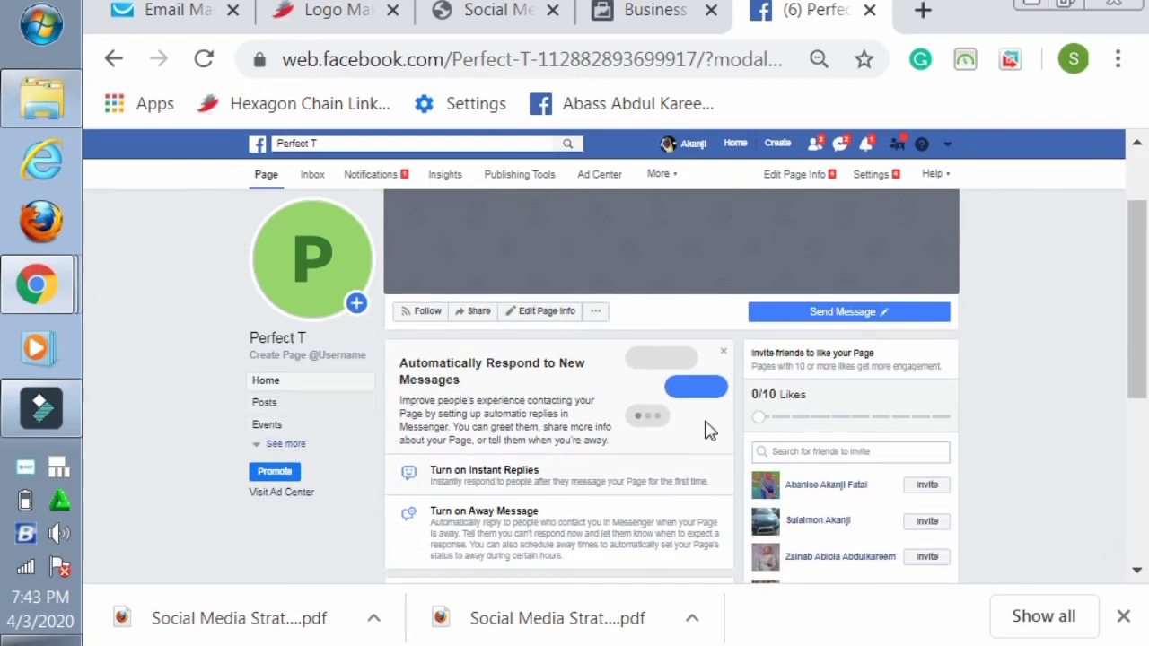
left_click(797, 175)
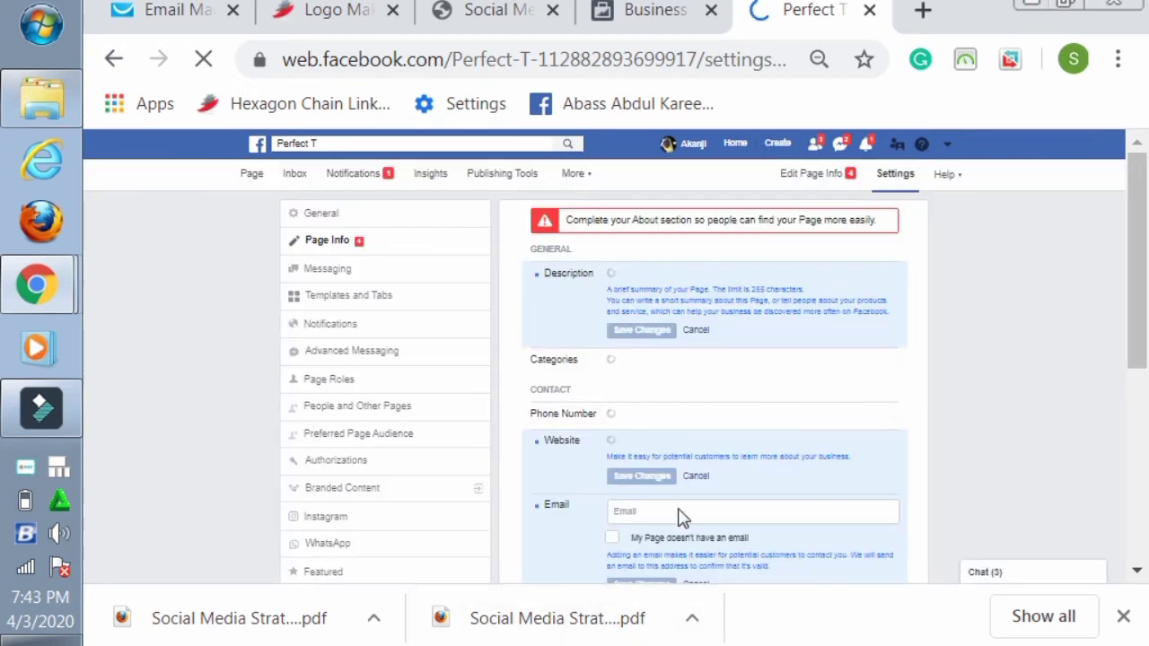
left_click(1137, 573)
left_click(1137, 573)
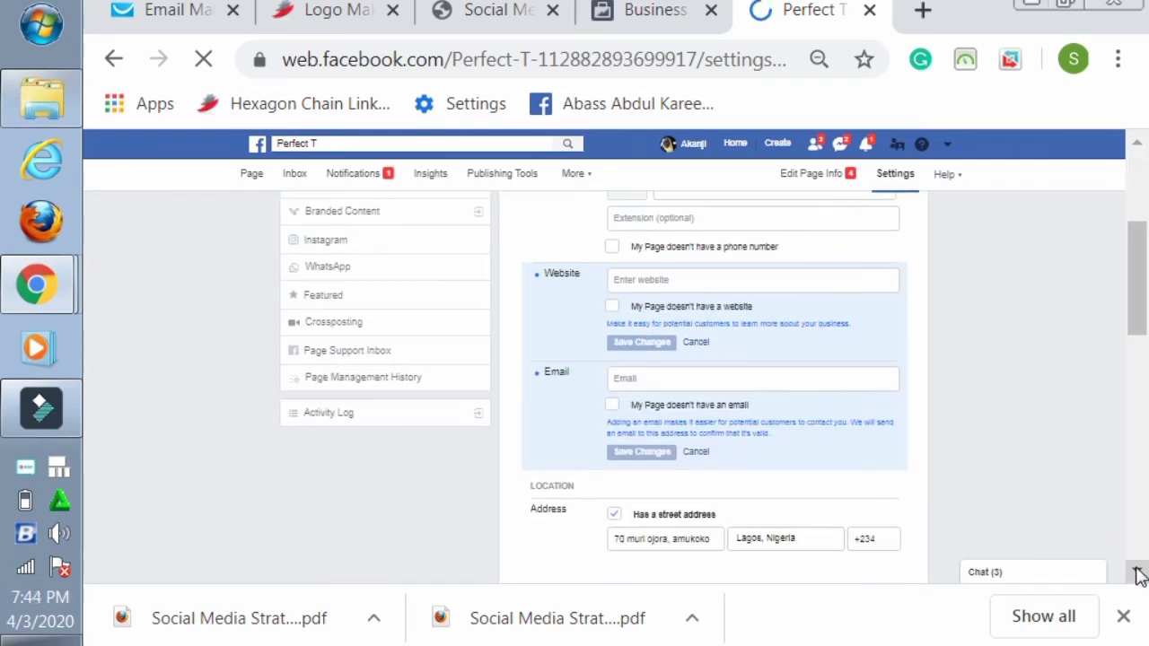
left_click(1137, 575)
left_click(1138, 574)
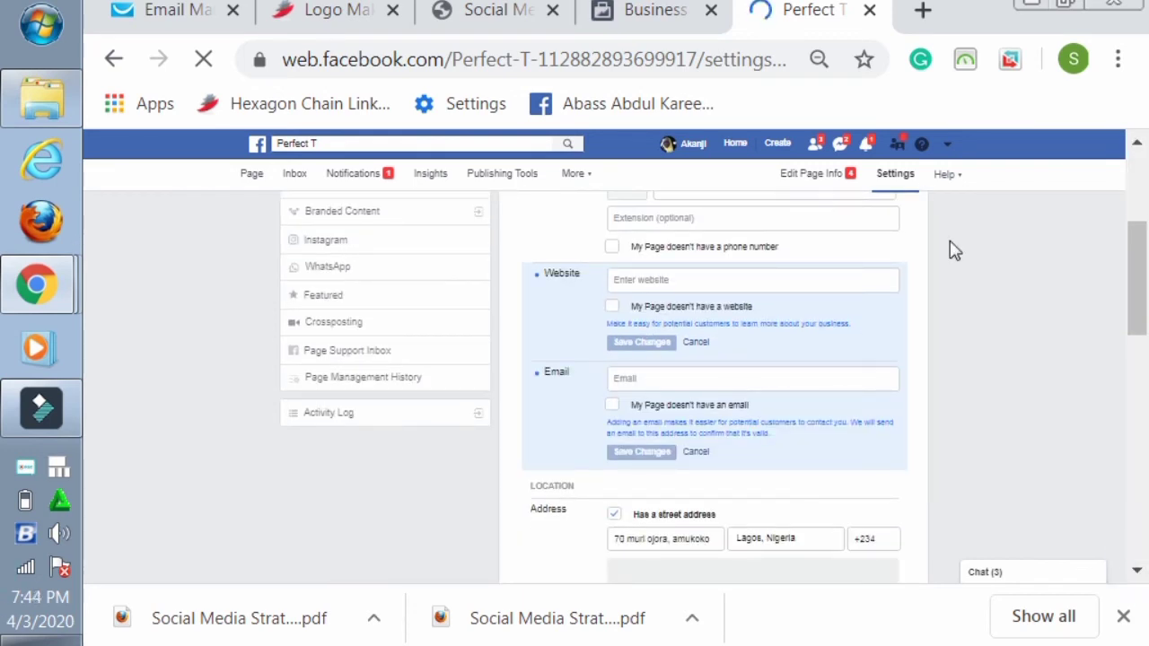
left_click(1136, 146)
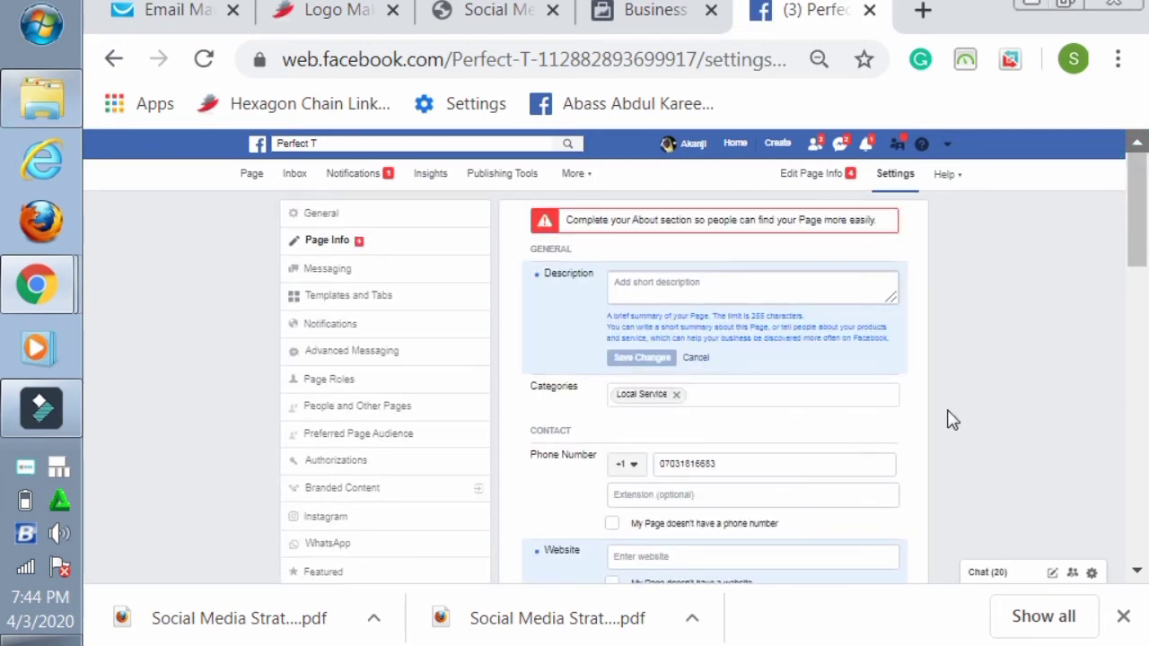
Step: Select Always open for the Page's business hours, review the remaining info fields and return to the Page
left_click(1137, 573)
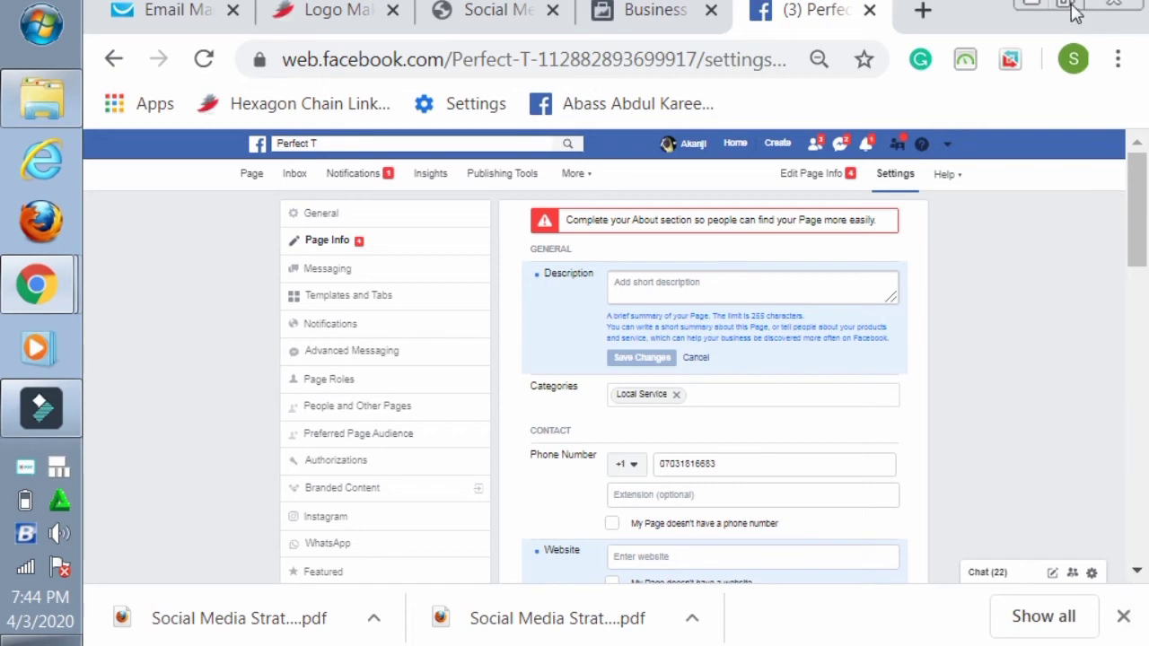
scroll(1140, 238, "down", 10)
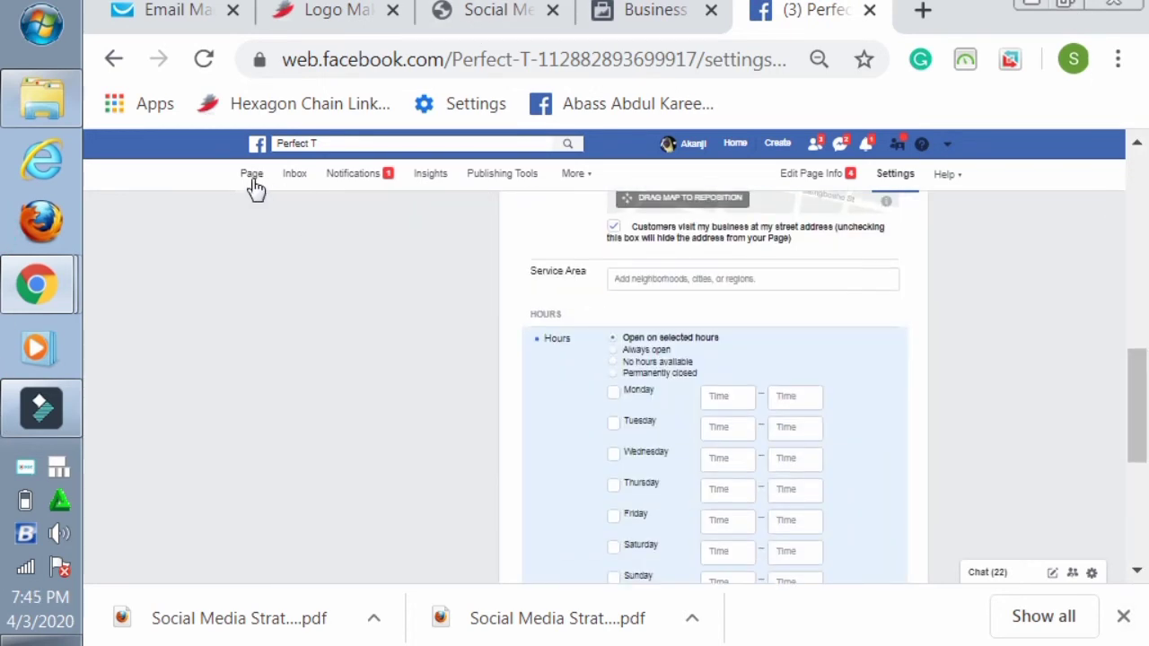
left_click(255, 184)
left_click(614, 351)
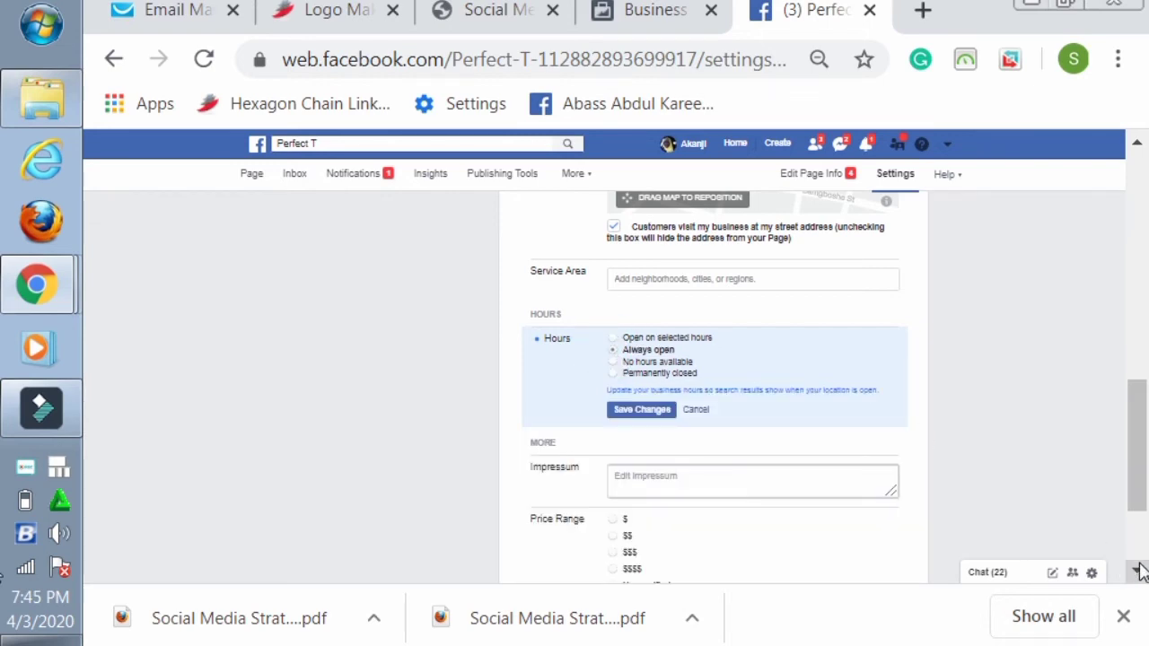
scroll(1138, 567, "down", 2)
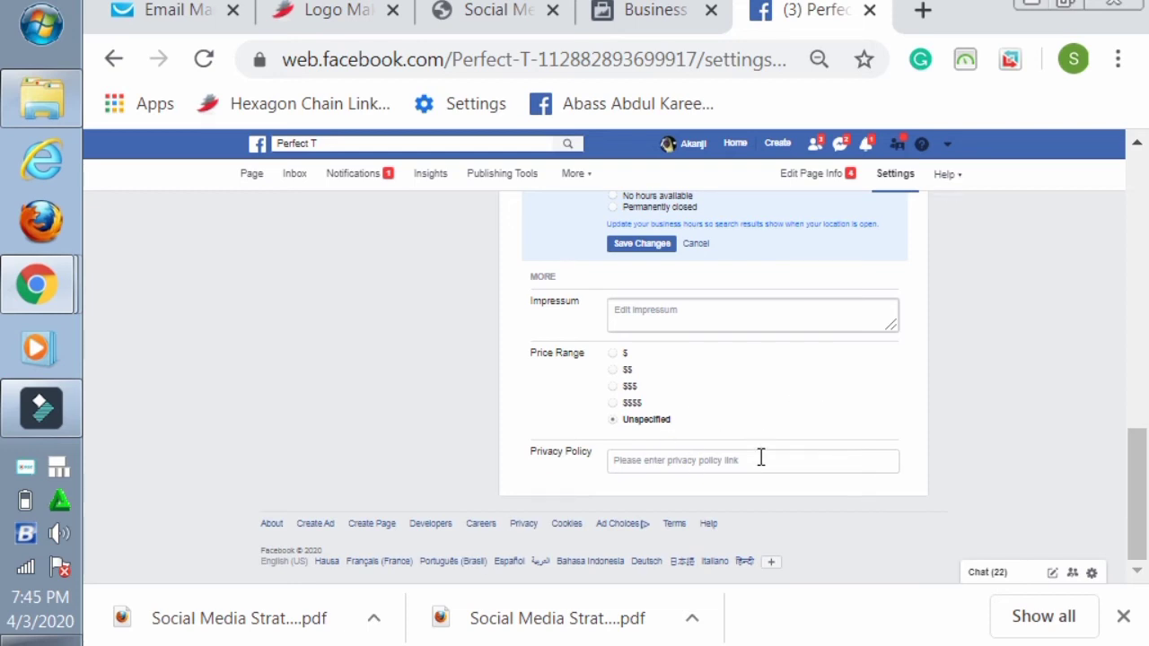
left_click(253, 174)
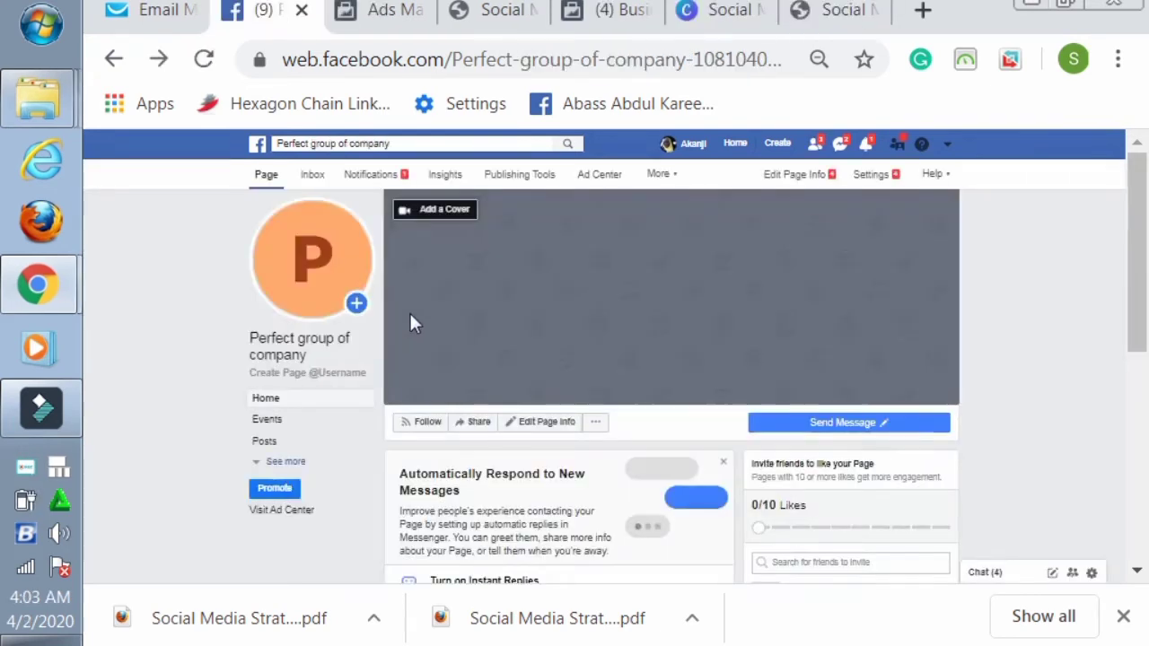
Step: Open the Page's general settings, disable posts by other people on the Page and save the change
left_click(871, 177)
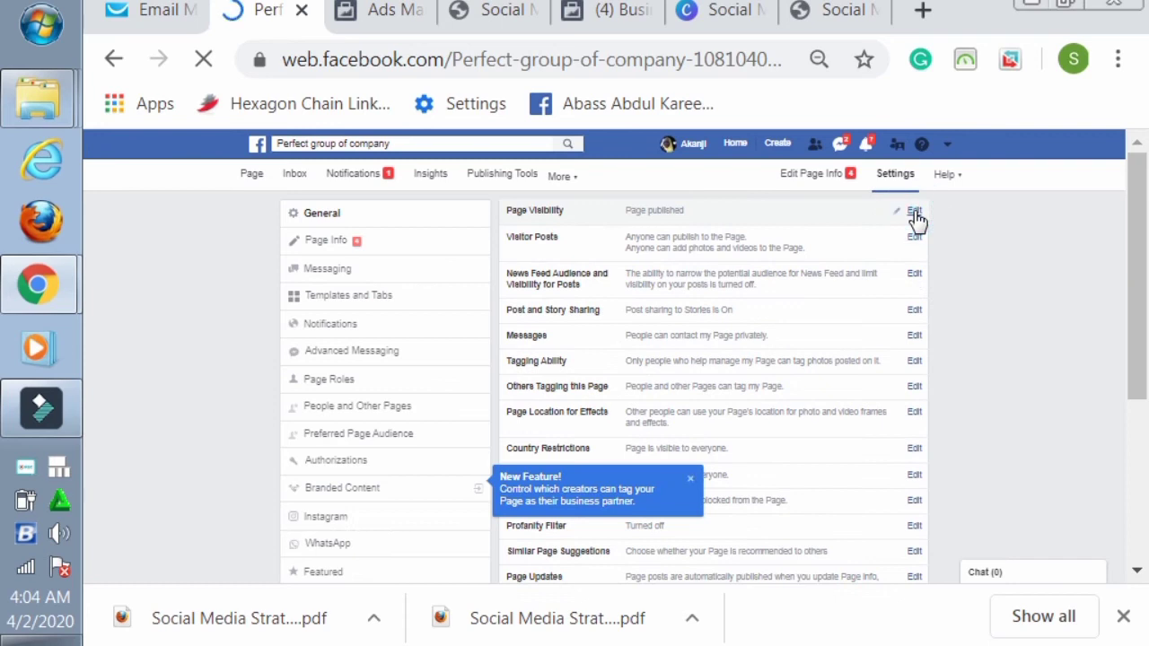
left_click(915, 240)
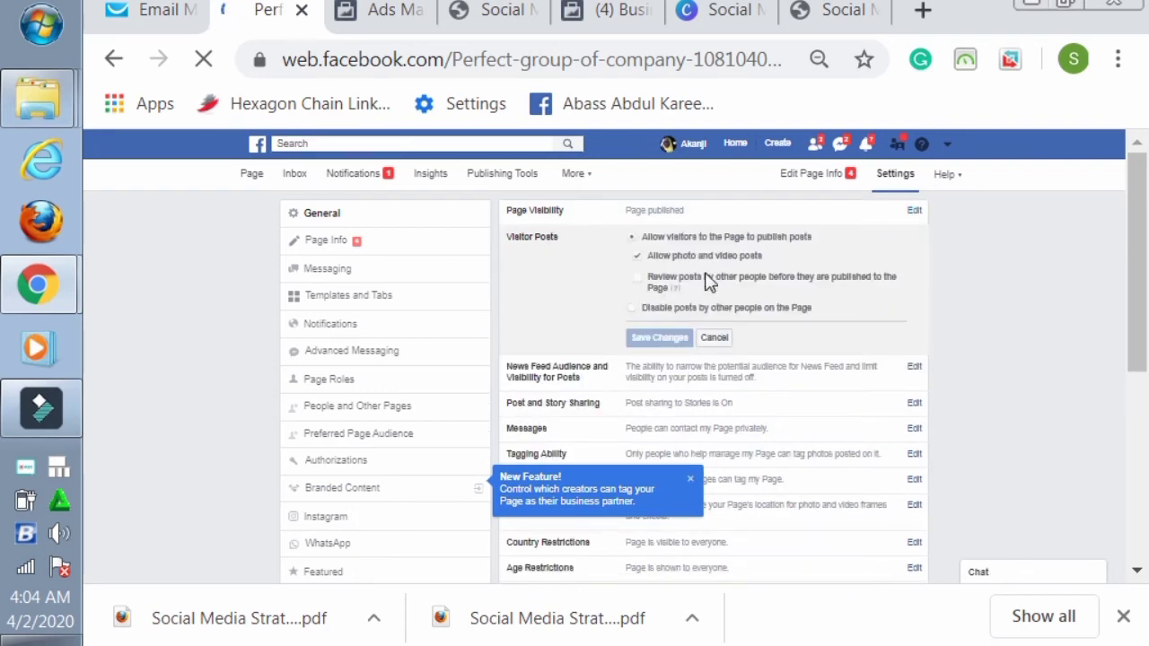
left_click(633, 309)
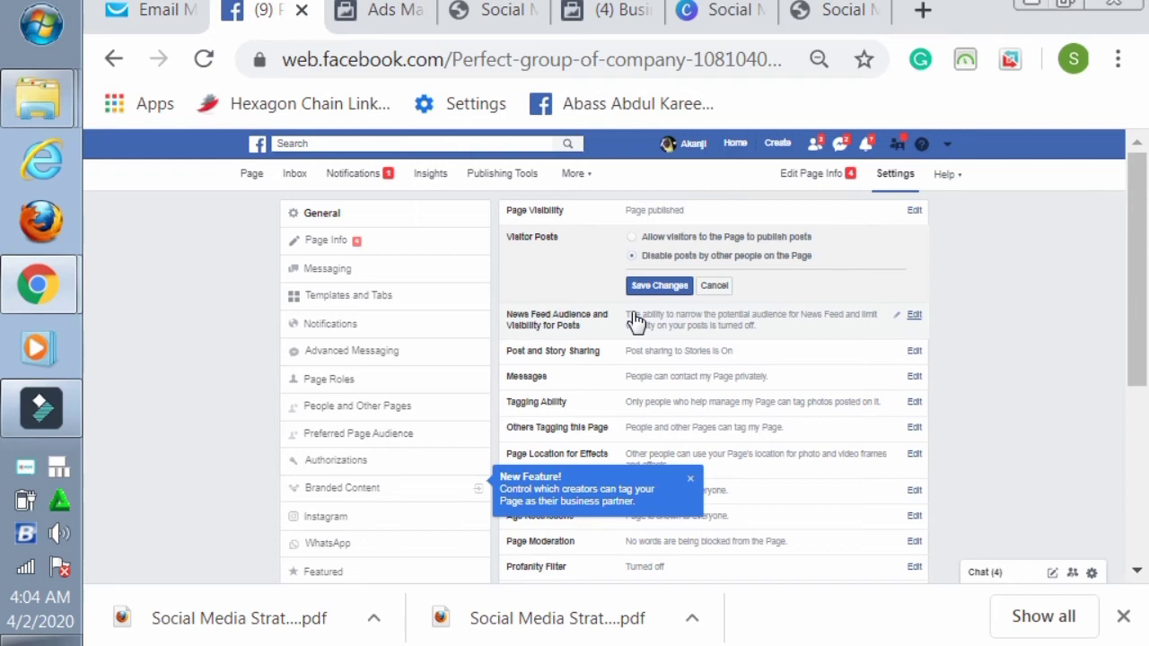
left_click(650, 288)
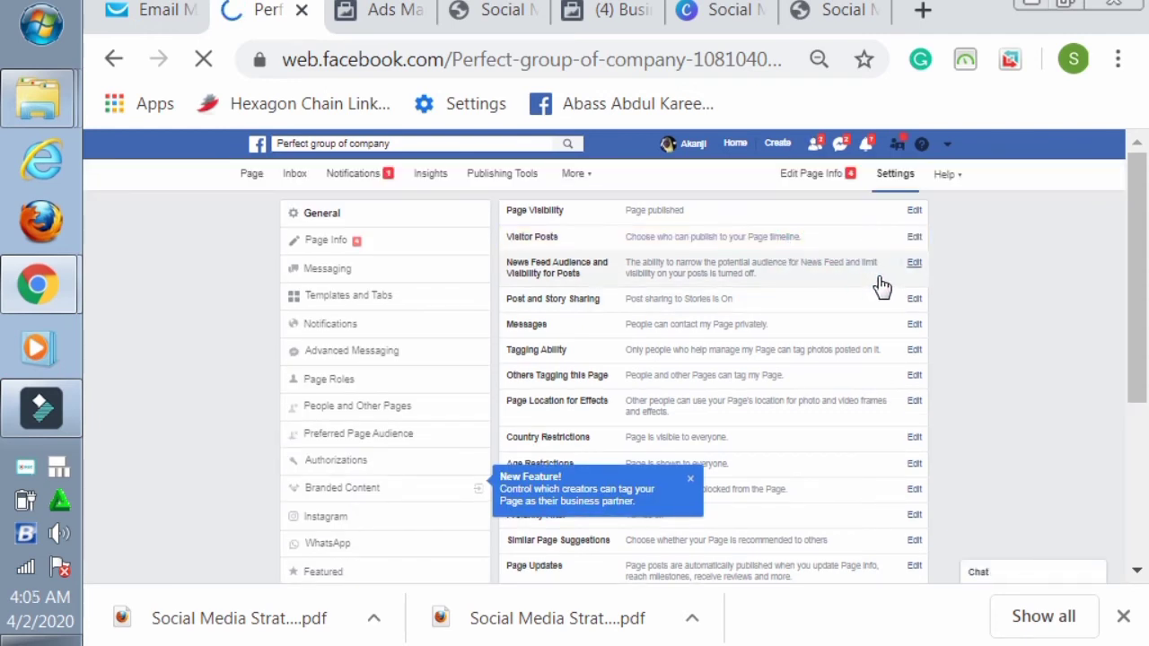
Step: Allow News Feed audience selection and post visibility options for the Page and save the change
left_click(878, 283)
left_click(666, 303)
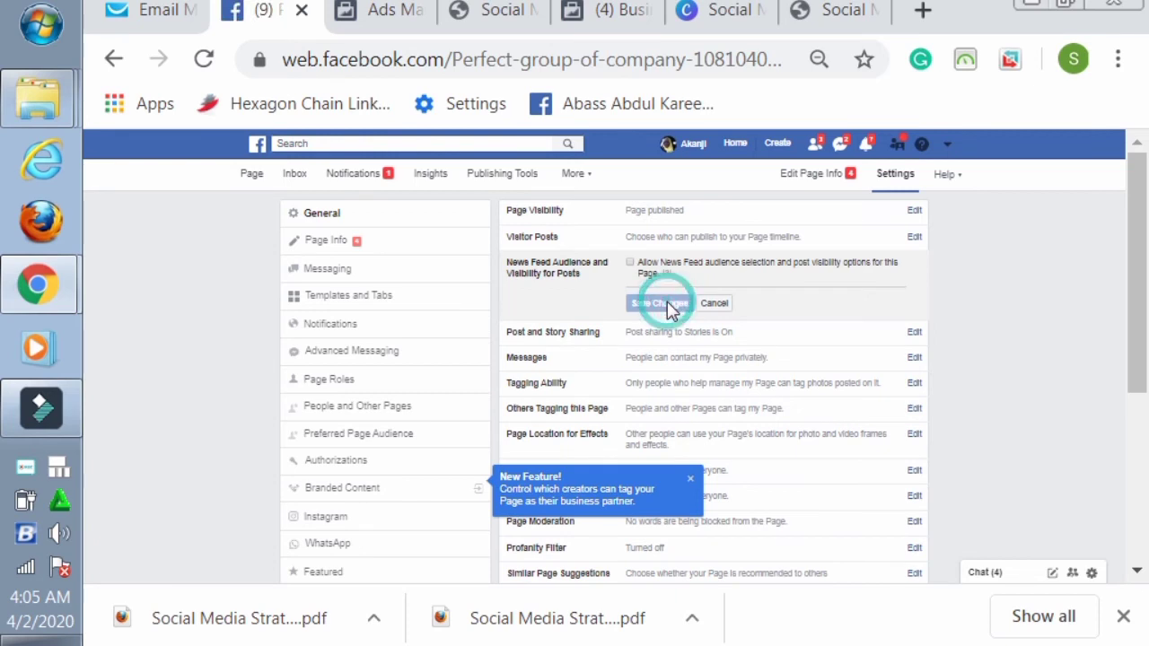
left_click(630, 264)
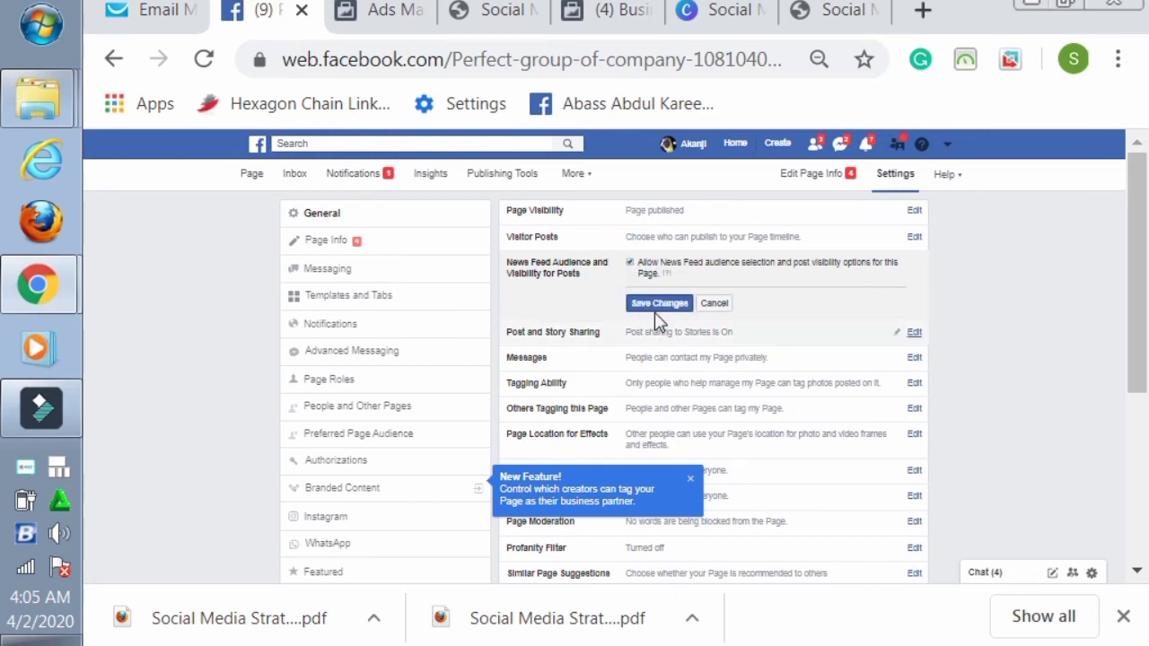
left_click(658, 307)
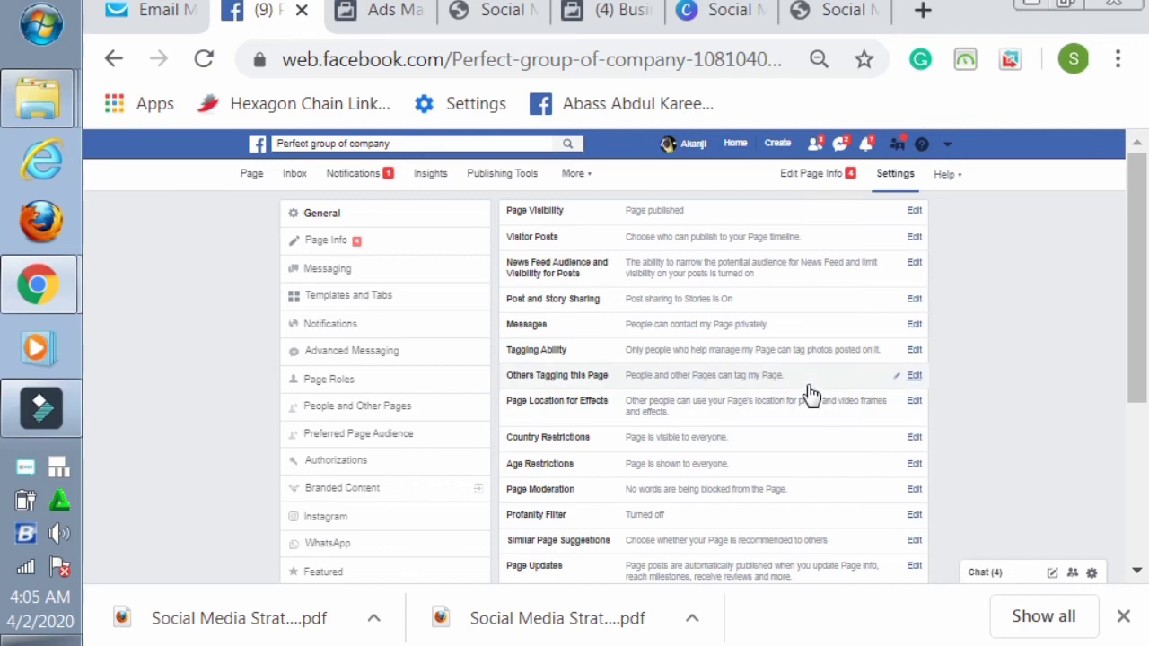
Step: Disallow people and other Pages from tagging Perfect group of company and save the change
left_click(806, 386)
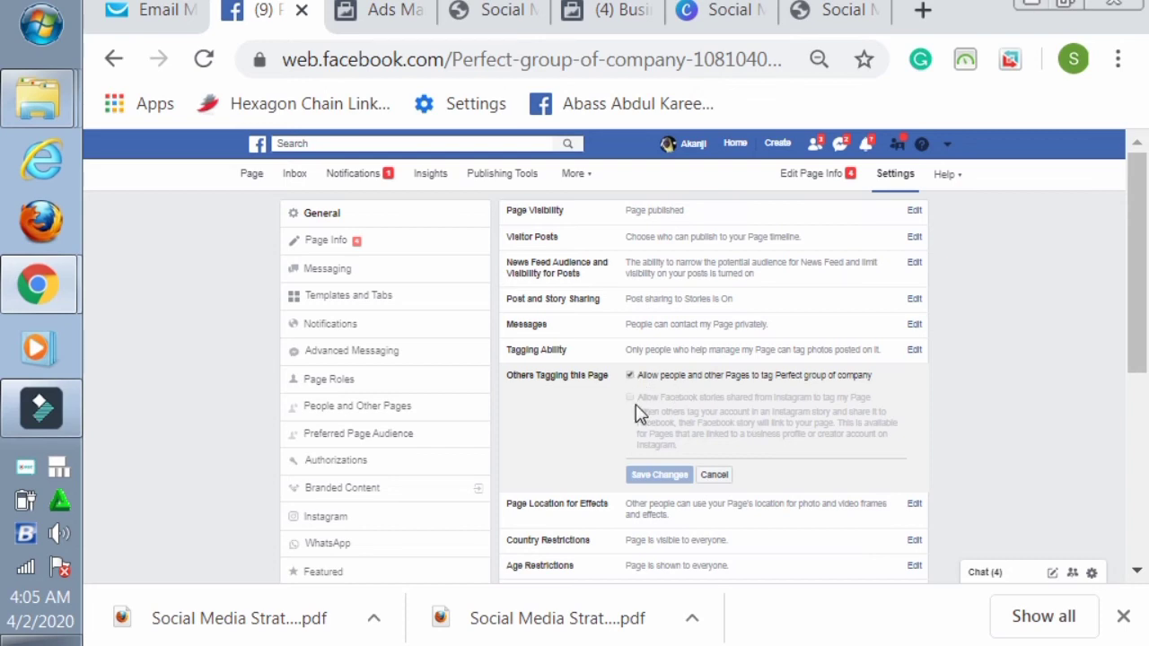
left_click(631, 377)
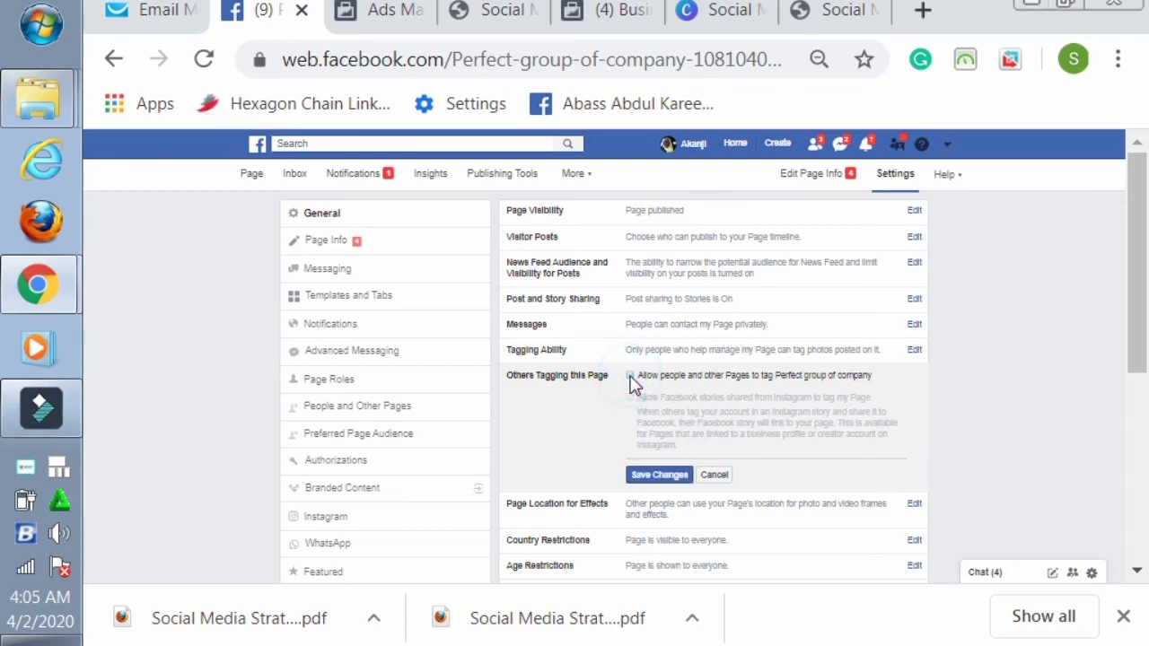
left_click(661, 476)
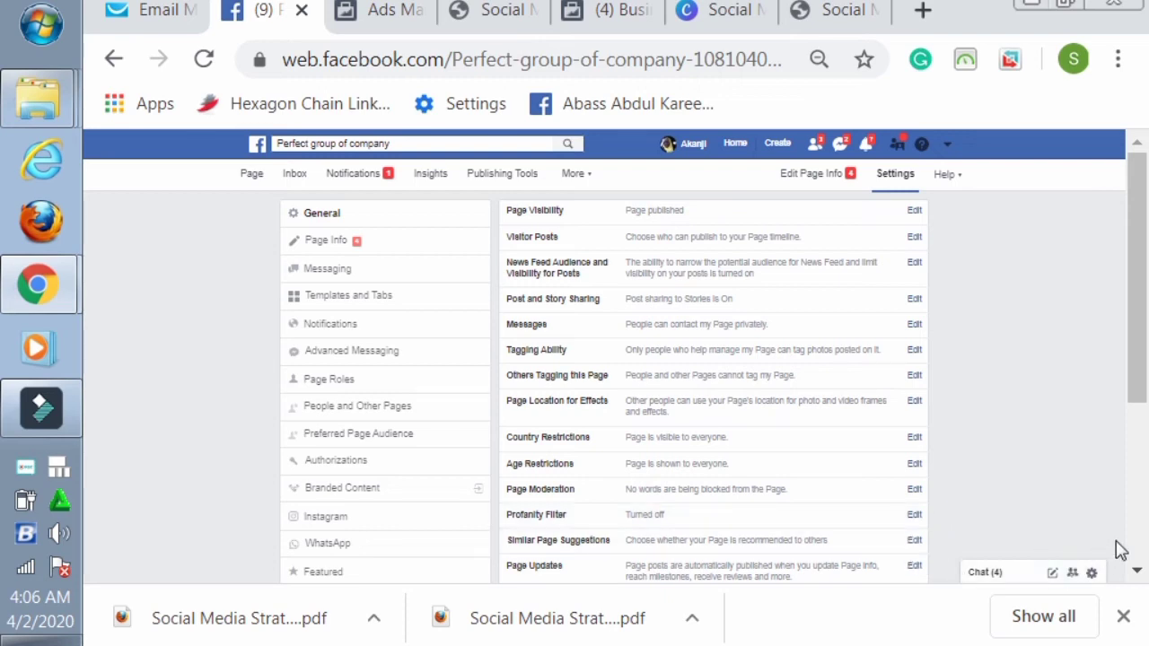
Step: Set the Page's Profanity Filter to Medium and save the change
left_click(1136, 575)
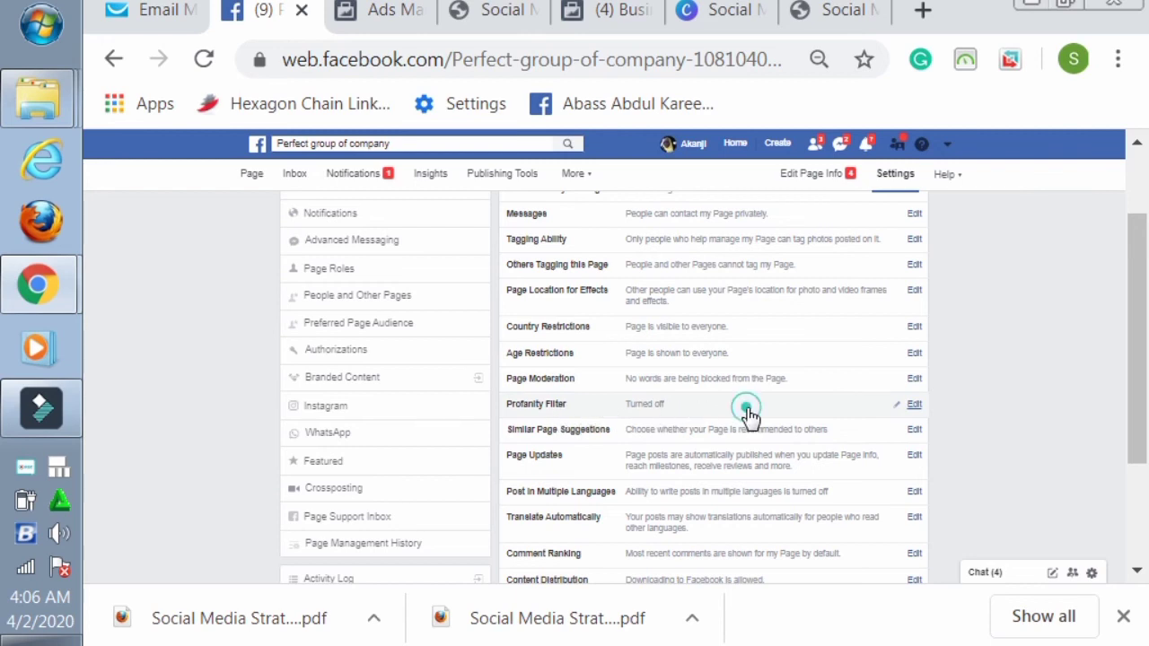
left_click(912, 406)
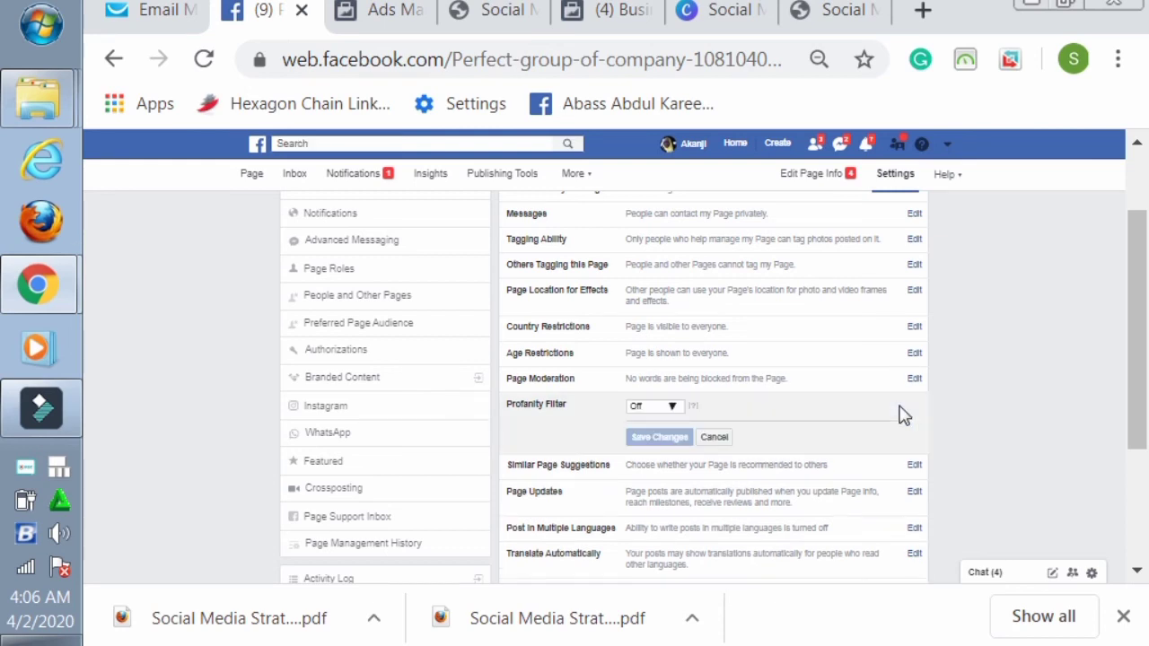
left_click(673, 410)
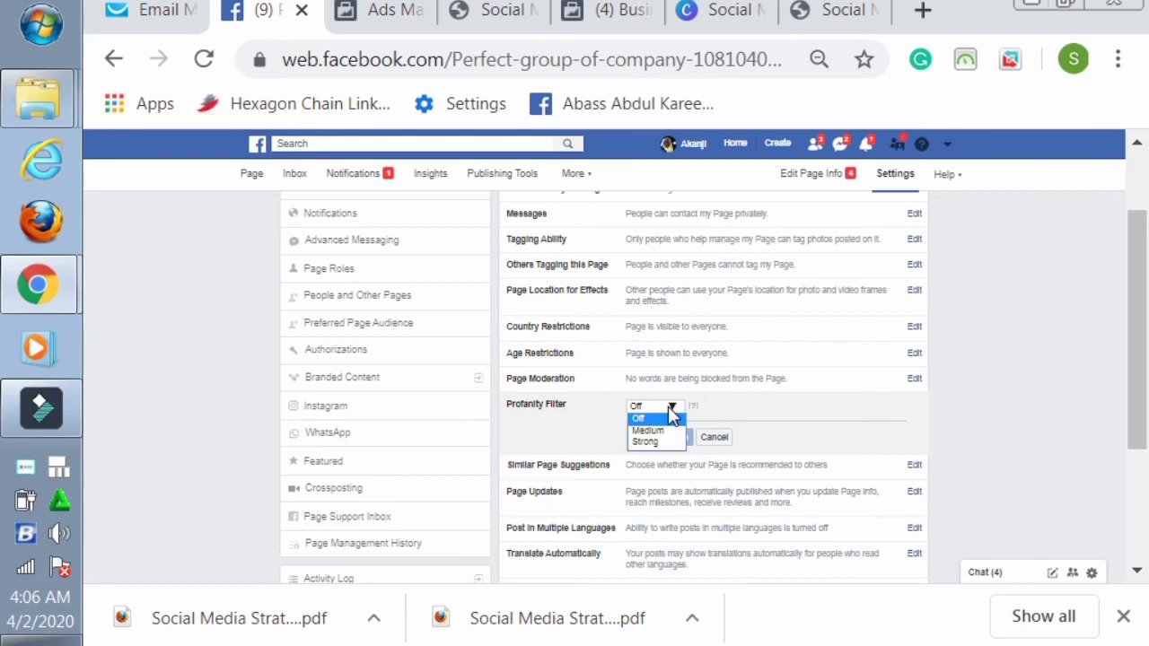
left_click(663, 431)
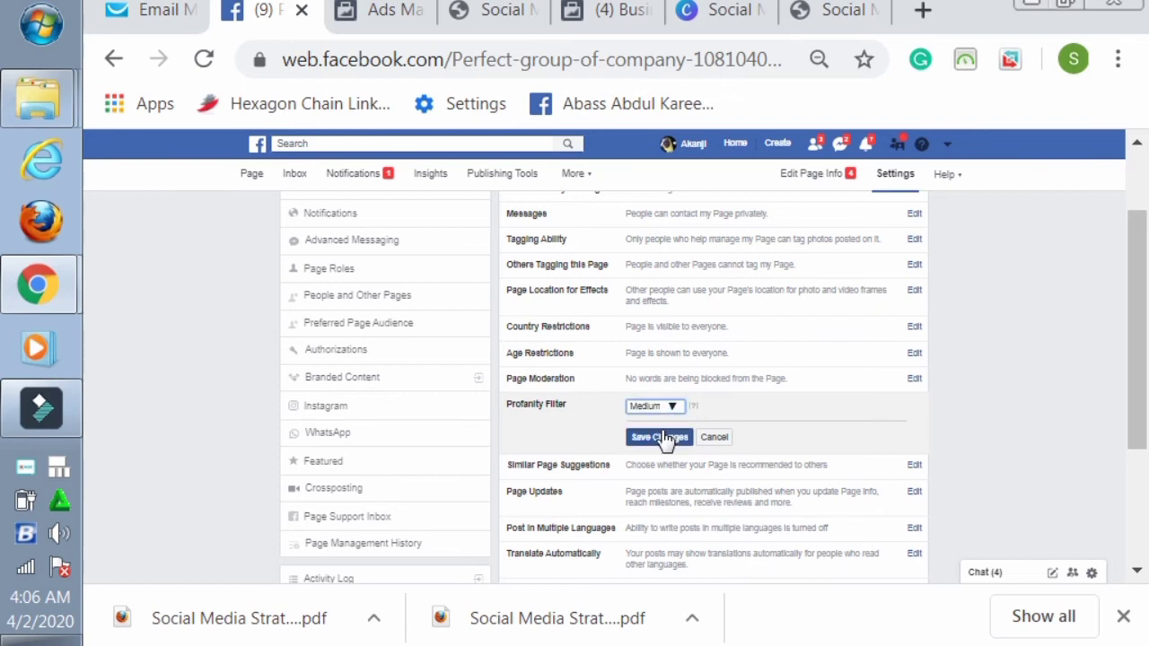
left_click(664, 438)
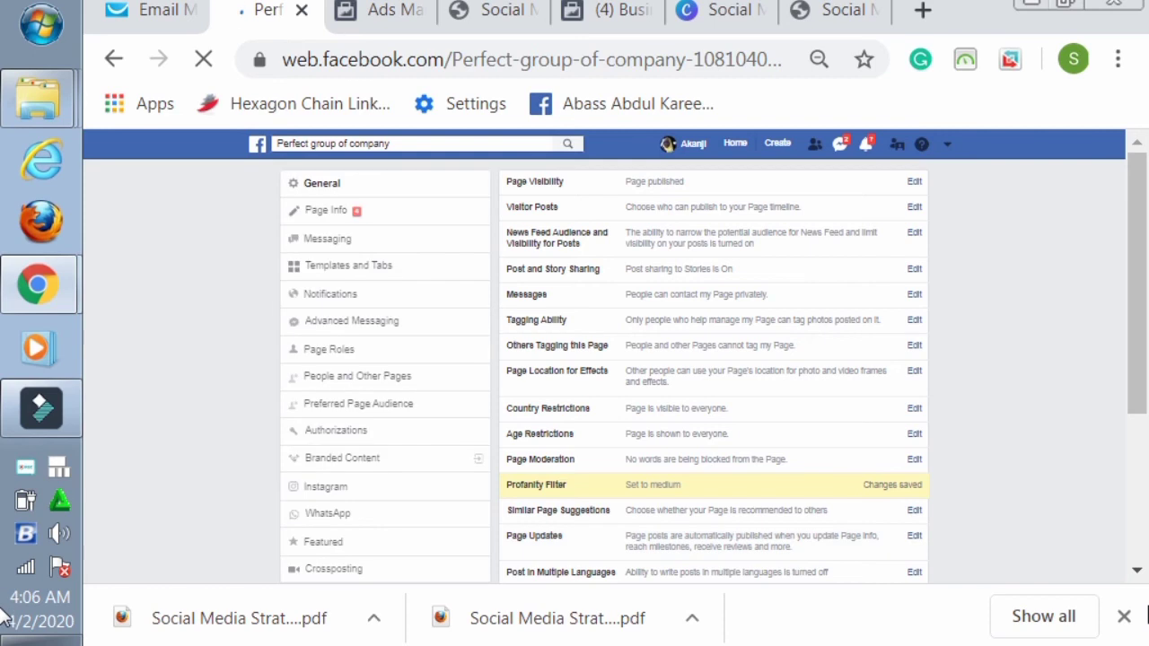
left_click(1137, 573)
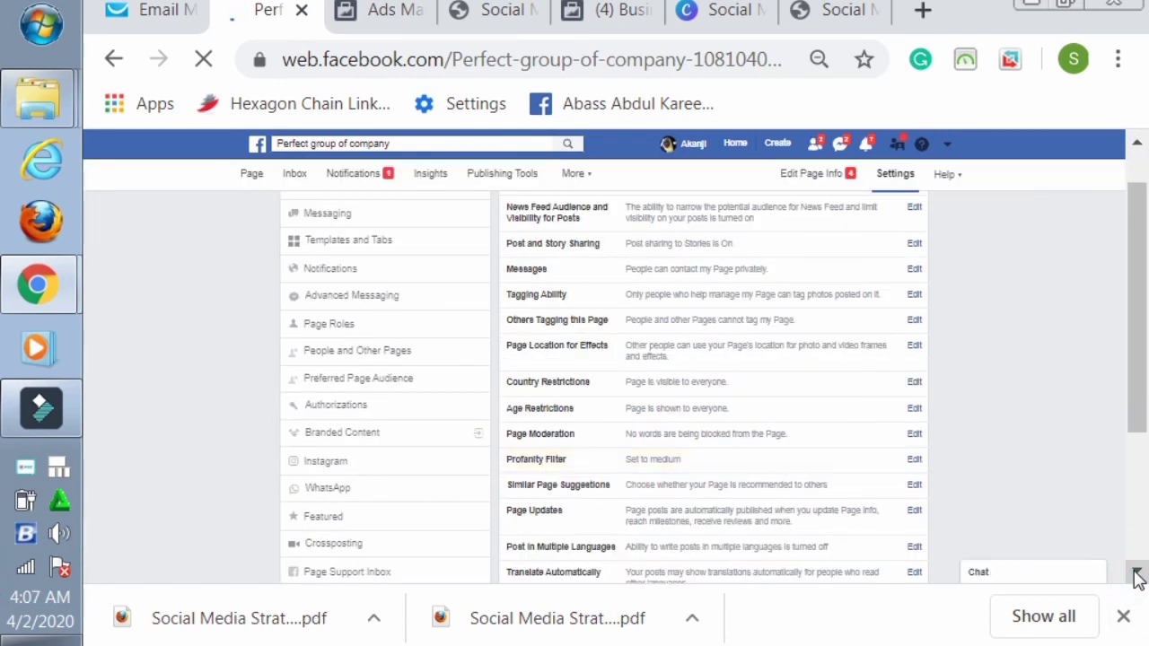
Step: Review the remaining general settings of the Page, from Page Moderation down to Remove Page
left_click(1135, 574)
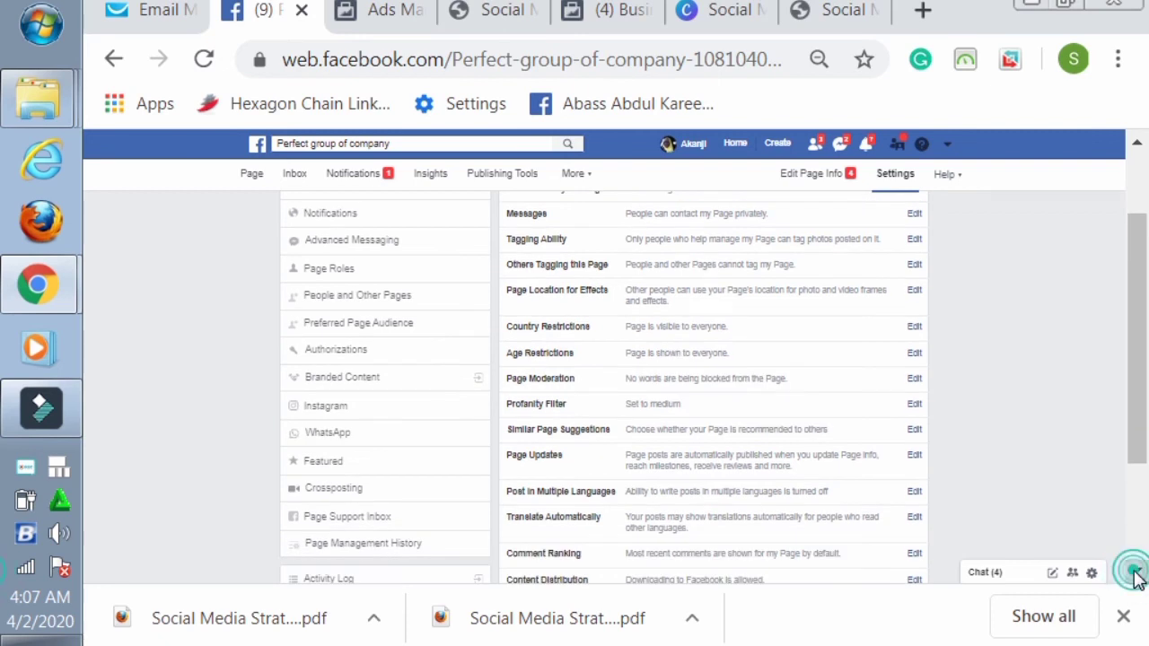
left_click(1135, 575)
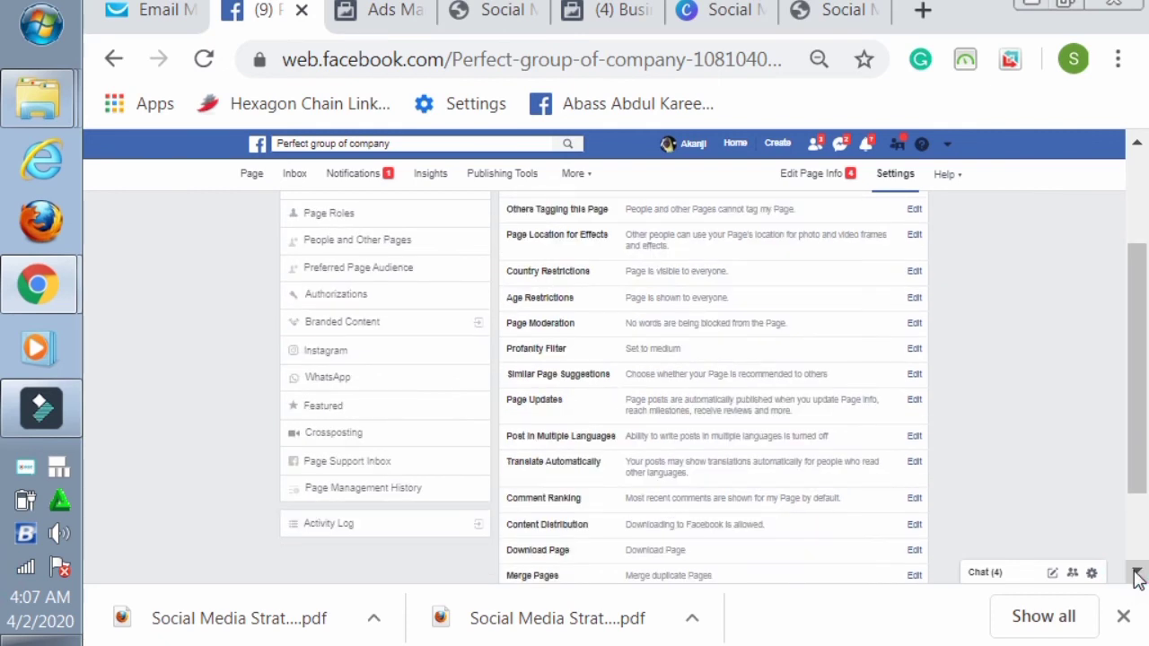
left_click(1135, 575)
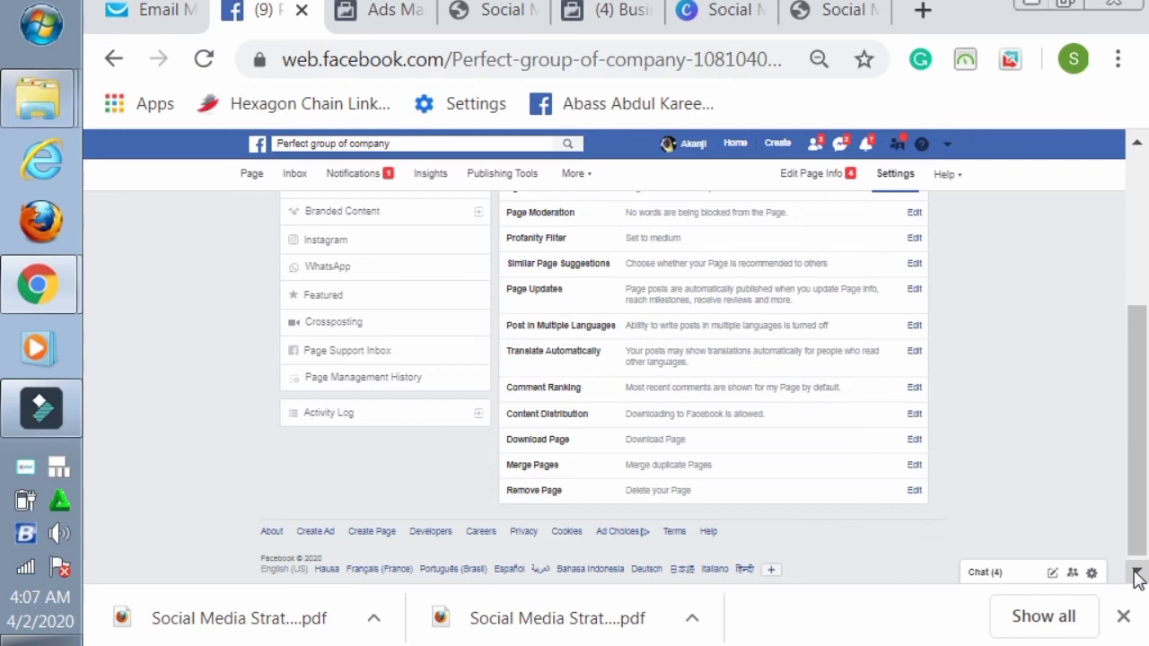
left_click(1135, 574)
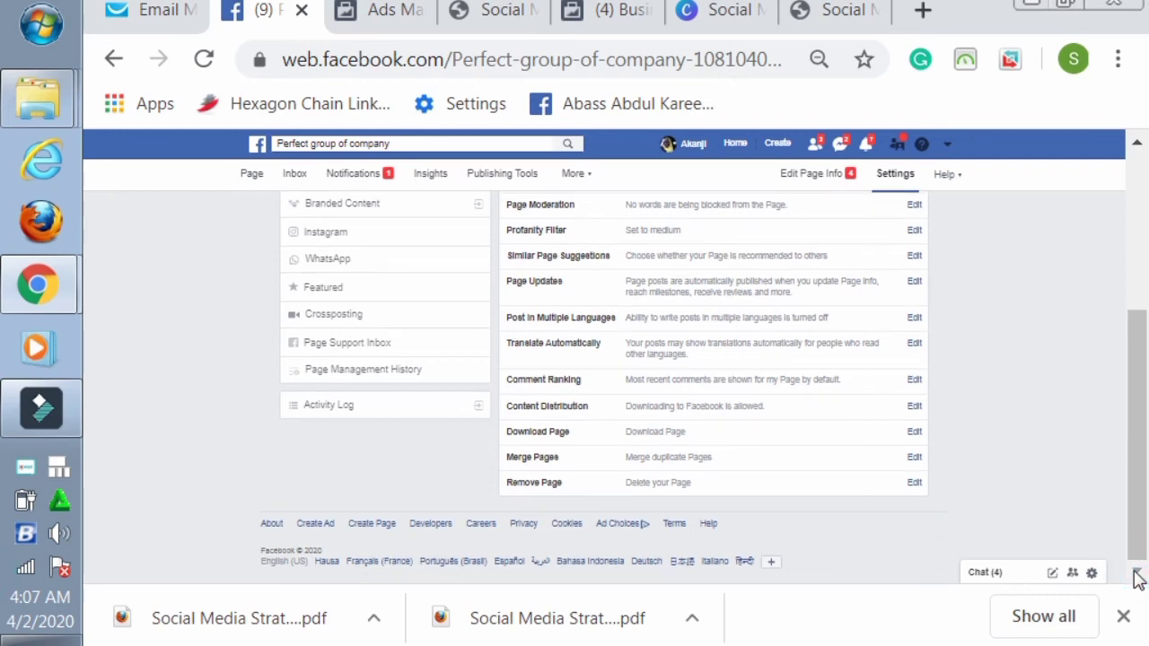
left_click(1136, 575)
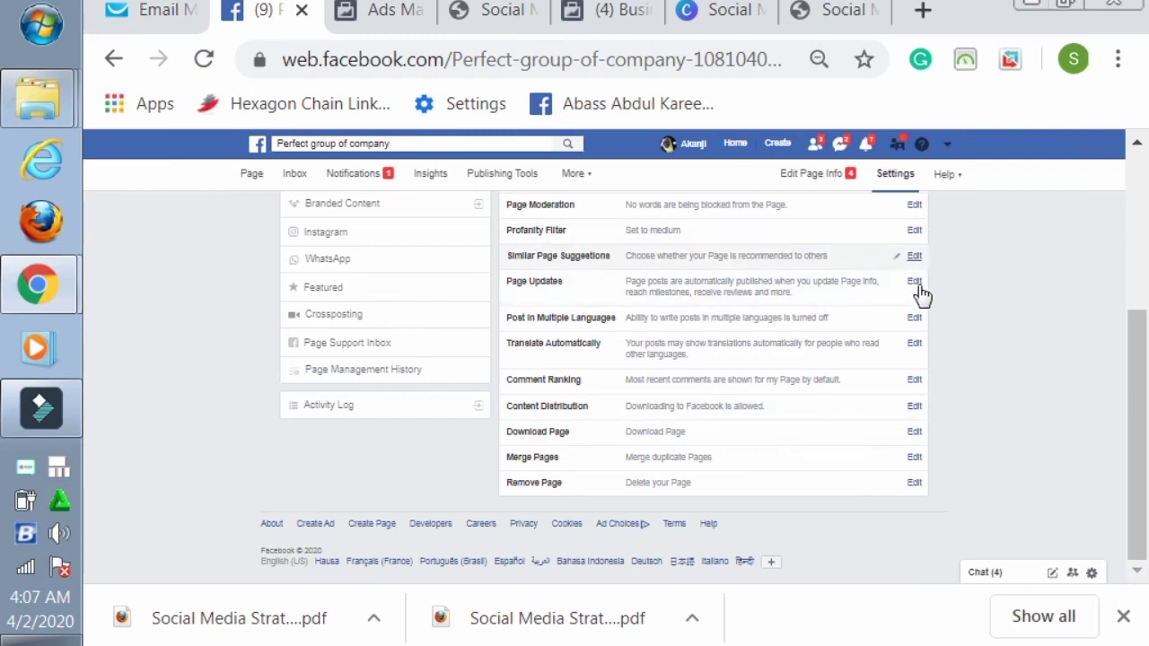
left_click(1137, 144)
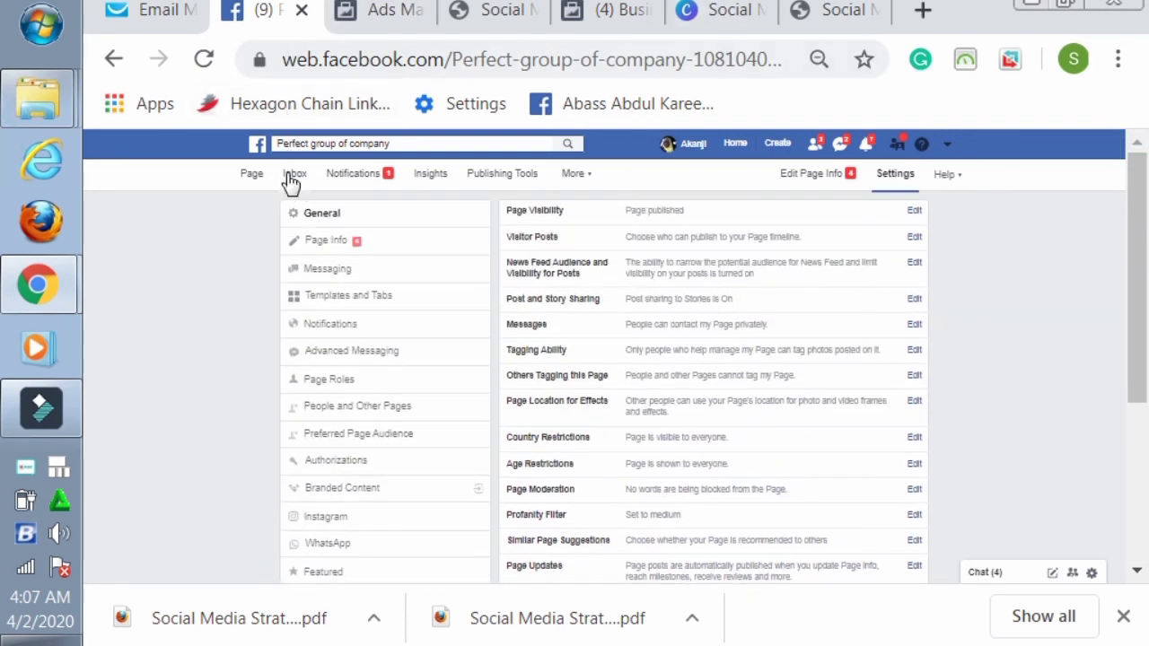
Step: Open the Page Info settings, set the business hours to Always open and save the change
left_click(318, 238)
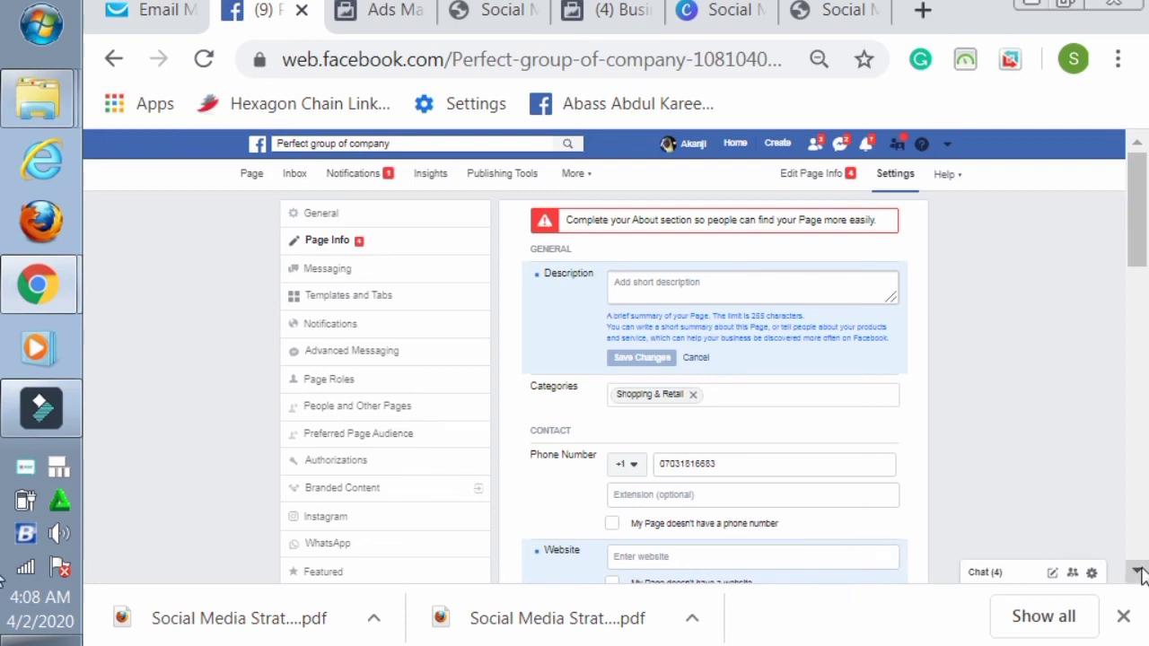
scroll(1131, 562, "down", 2)
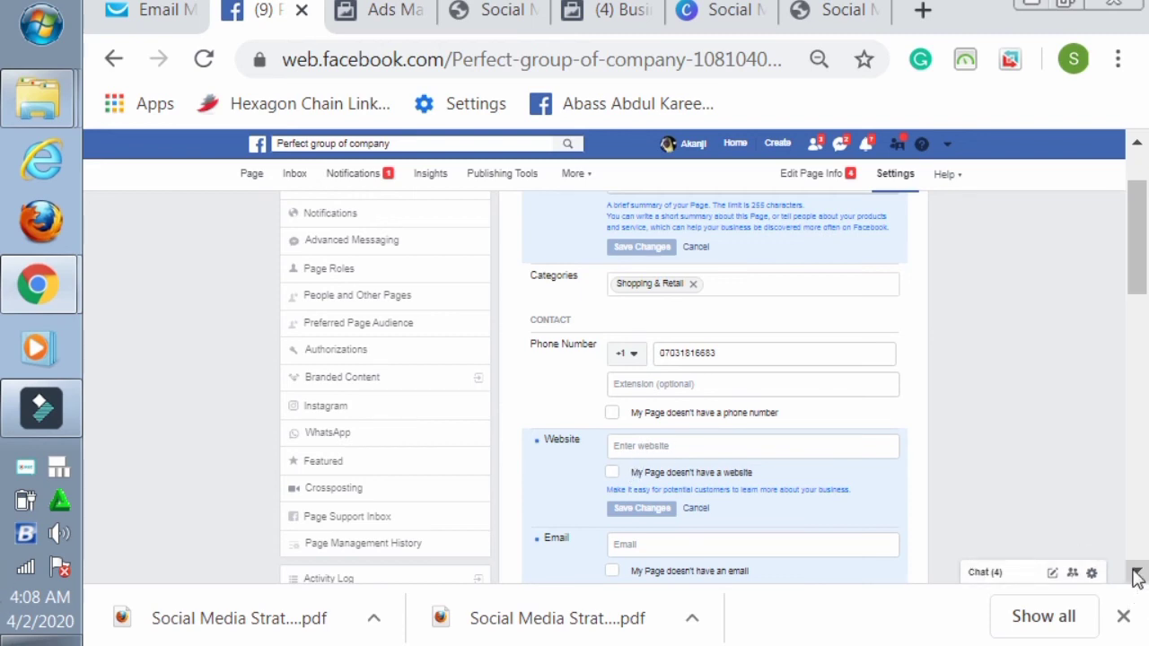
scroll(1134, 575, "down", 3)
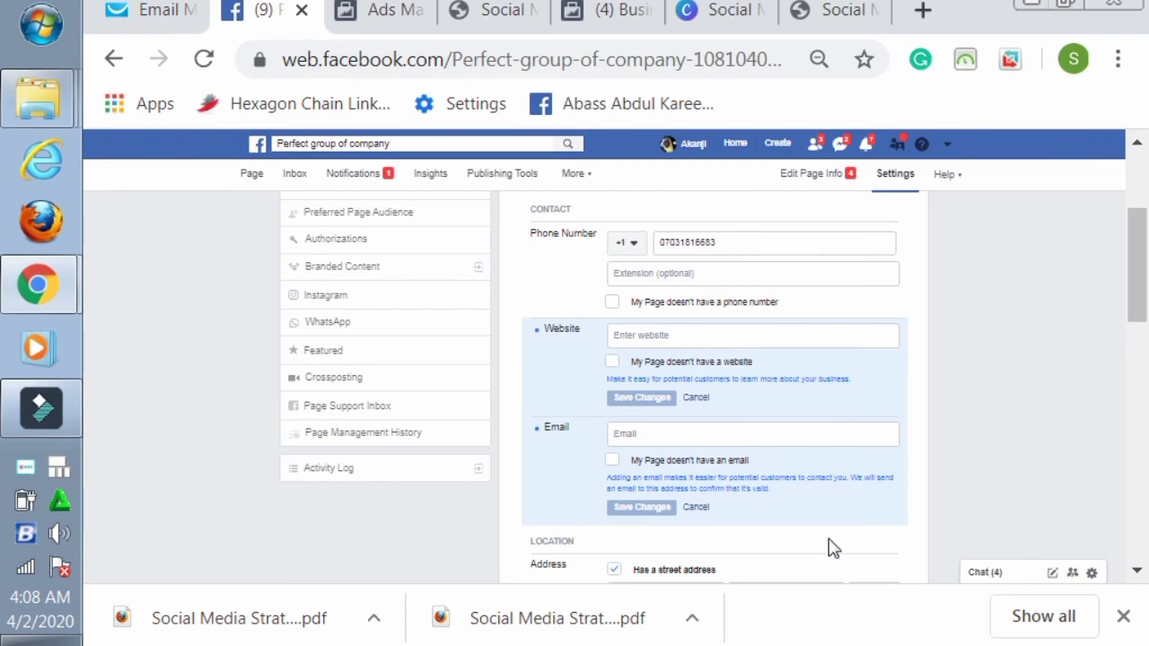
left_click(1136, 572)
left_click_drag(1136, 575, 1138, 579)
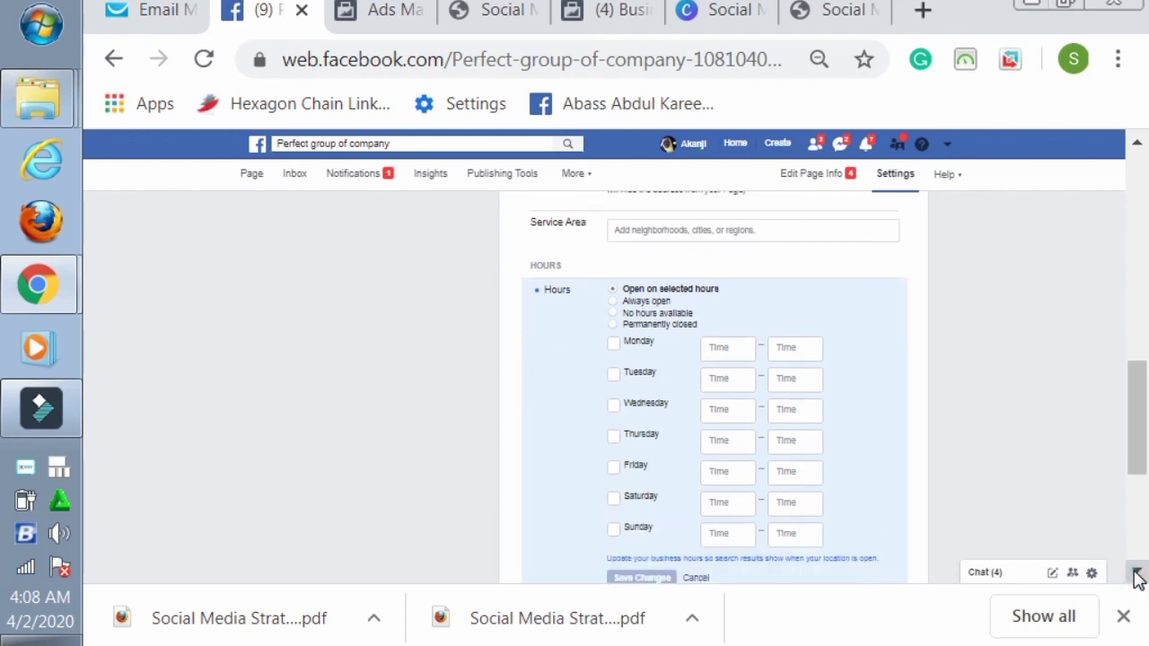
left_click(1136, 574)
left_click(1137, 575)
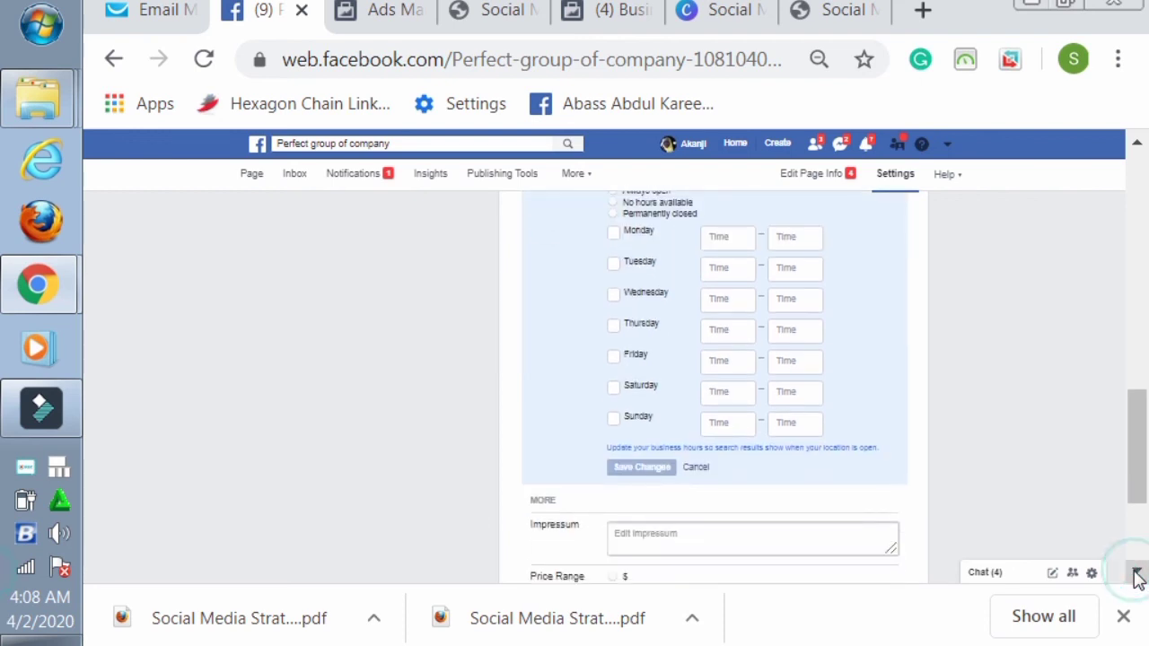
left_click(1137, 142)
left_click(1136, 143)
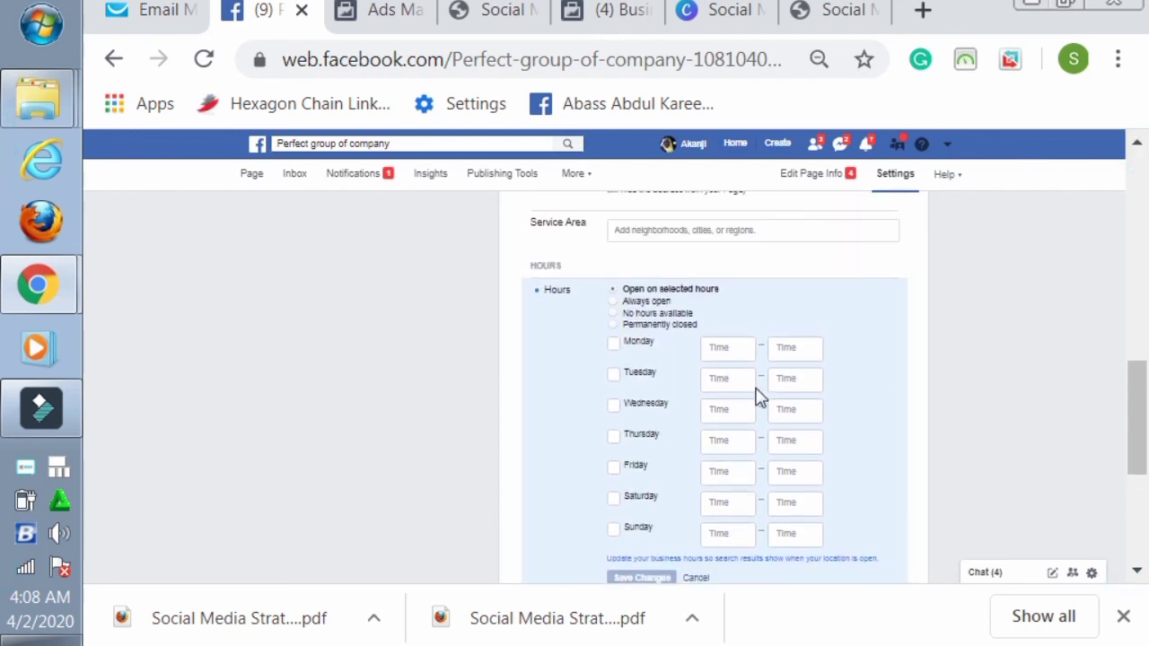
left_click(612, 302)
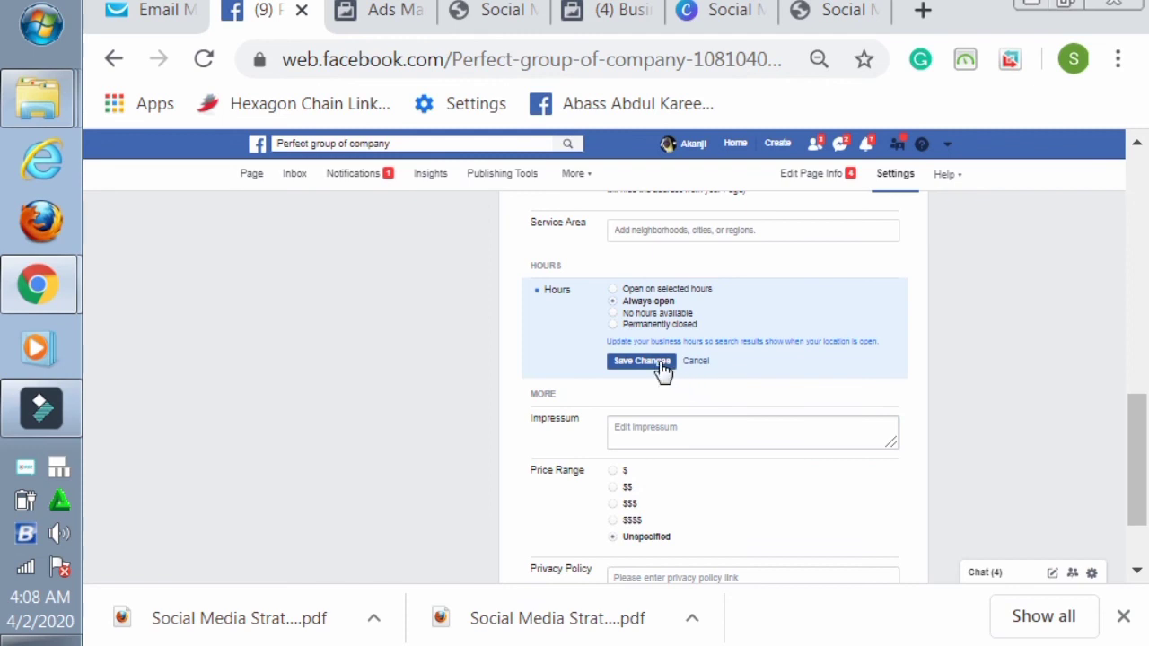
left_click(662, 364)
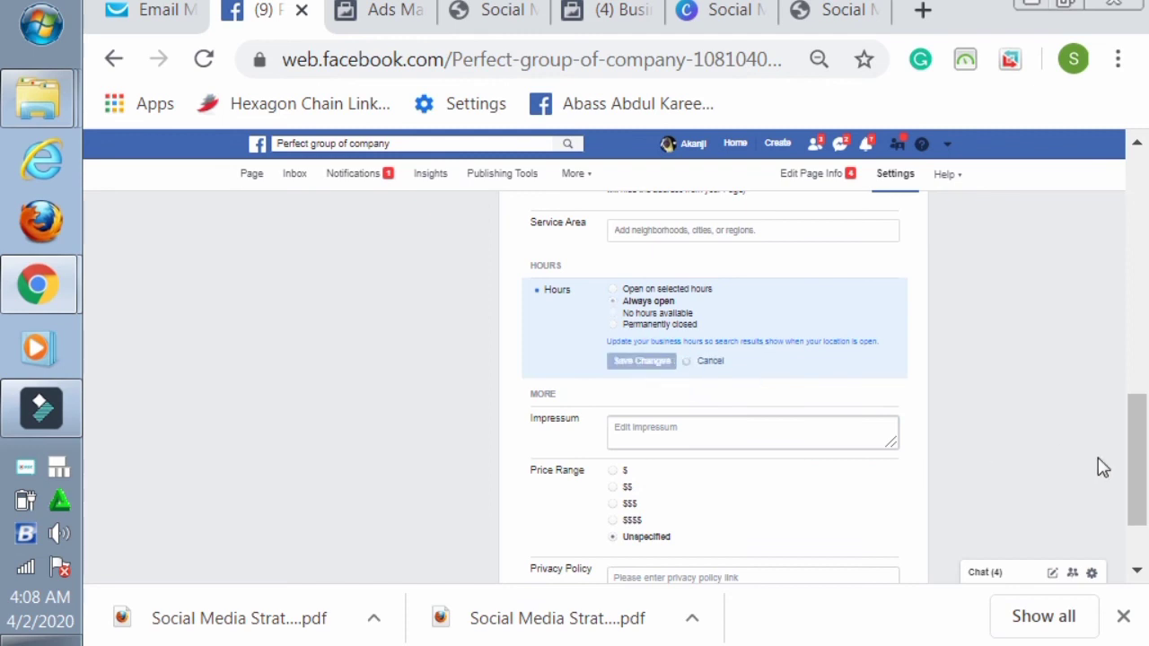
Step: Review the remaining Page Info fields for Impressum, Price Range and Privacy Policy
left_click(1137, 571)
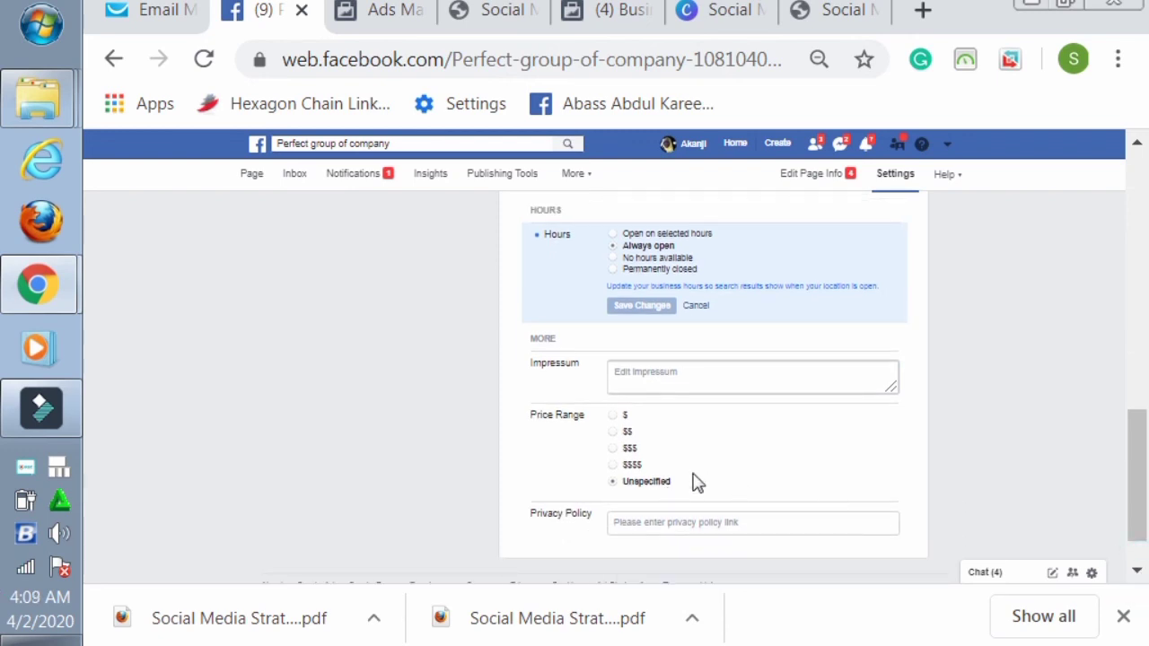
left_click(1137, 574)
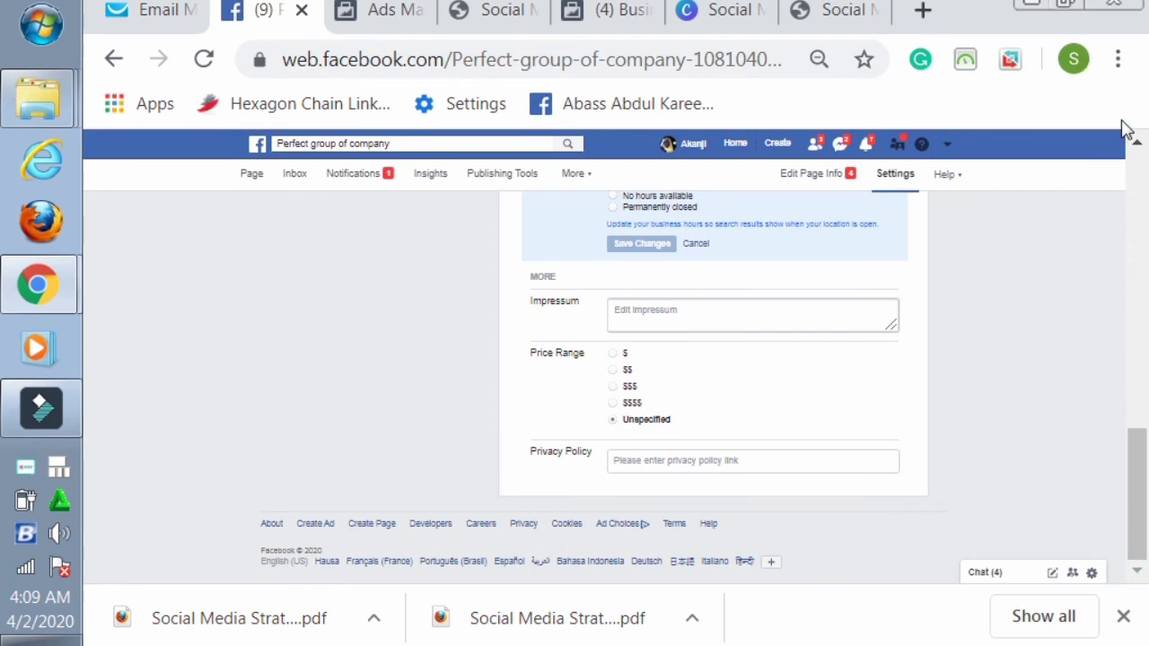
left_click(1137, 148)
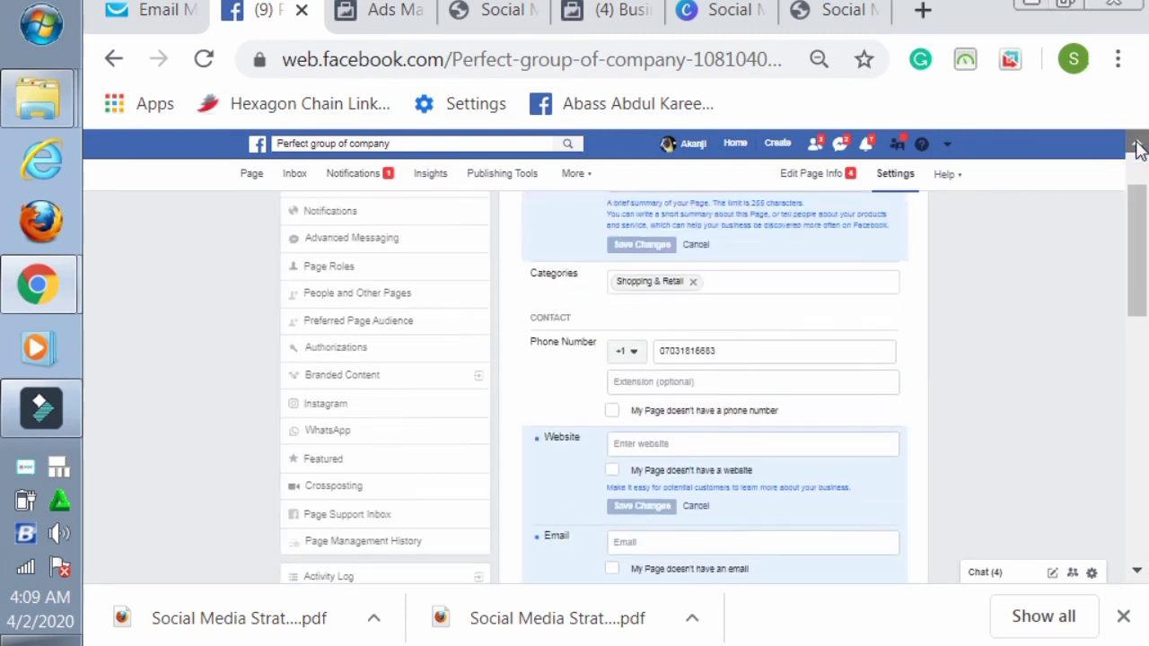